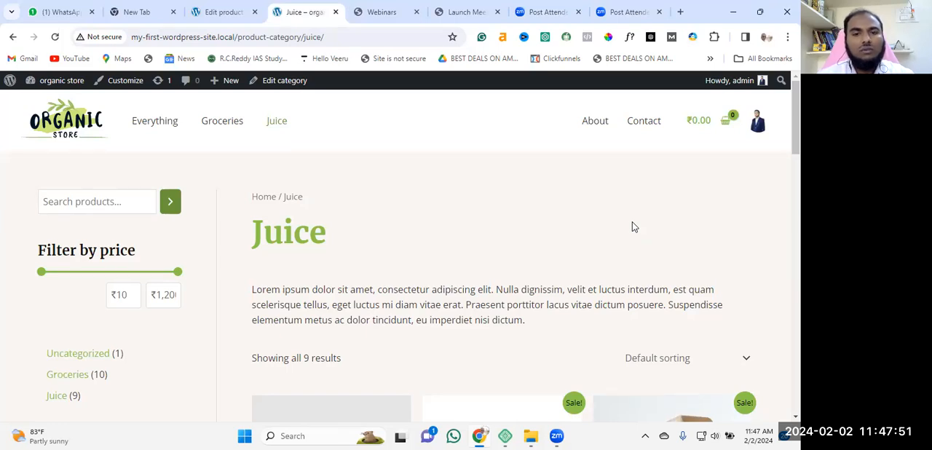
Look over the Juice category page, from its heading and price filter down through the listed products
scroll(462, 214, down, 3)
scroll(324, 221, up, 3)
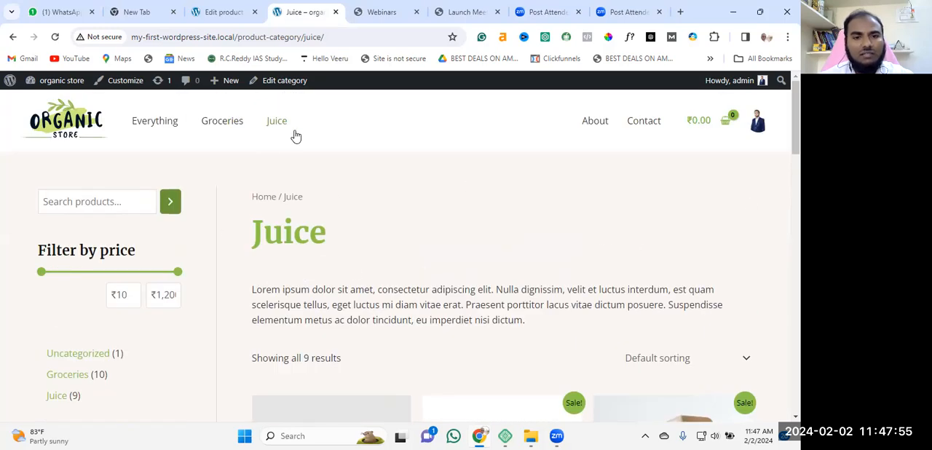
scroll(582, 233, down, 7)
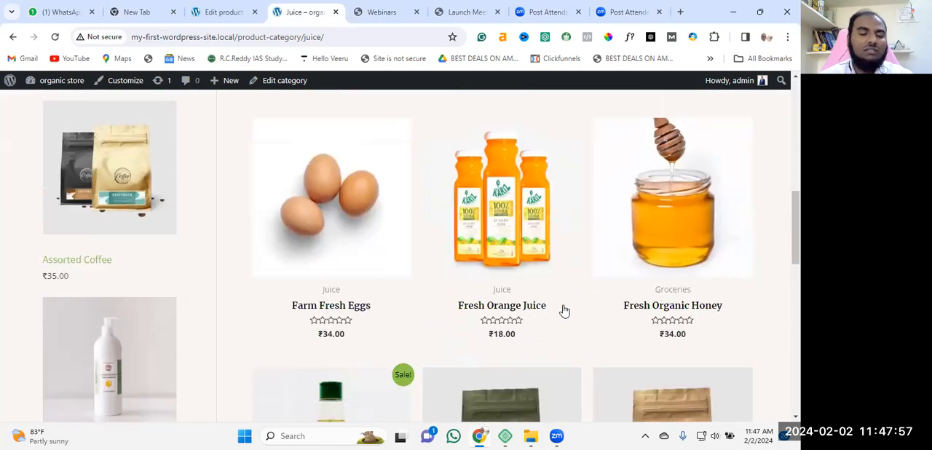
scroll(575, 332, up, 7)
scroll(521, 298, up, 1)
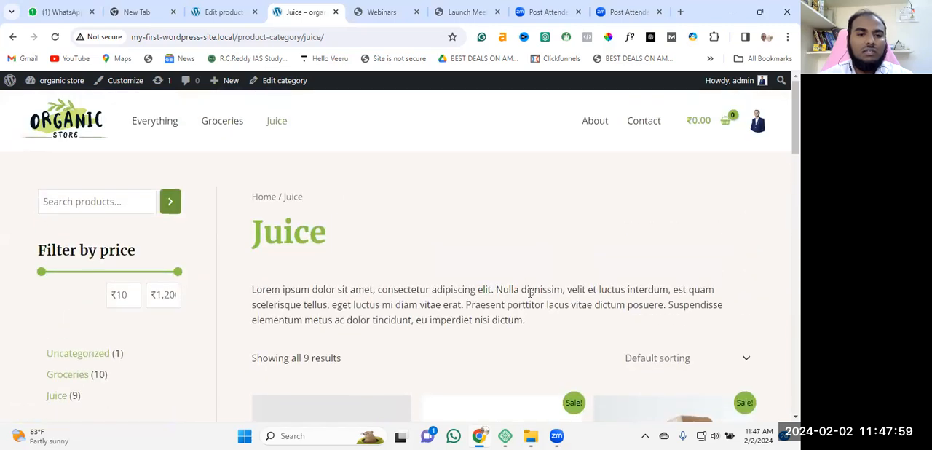
scroll(551, 181, down, 4)
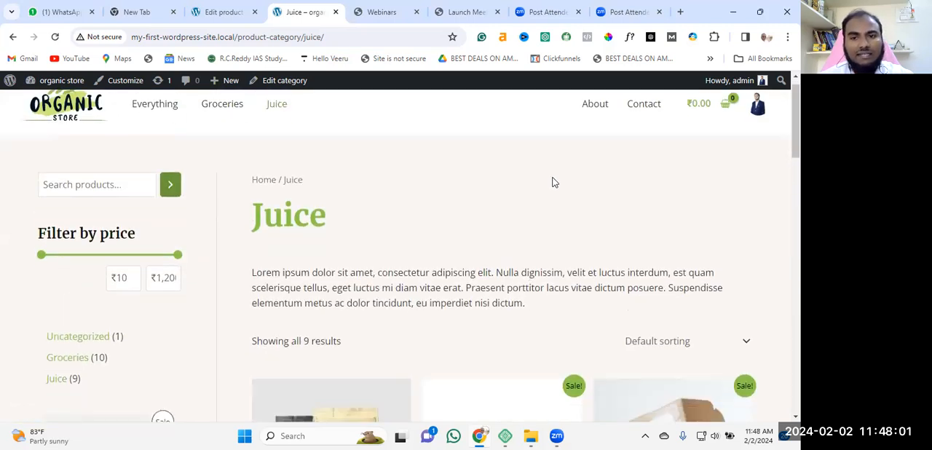
scroll(728, 276, down, 4)
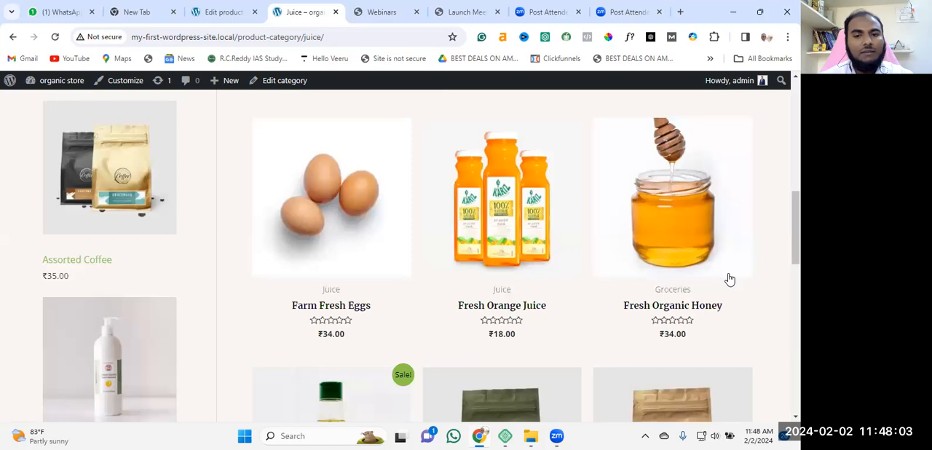
scroll(726, 236, up, 4)
scroll(615, 231, up, 4)
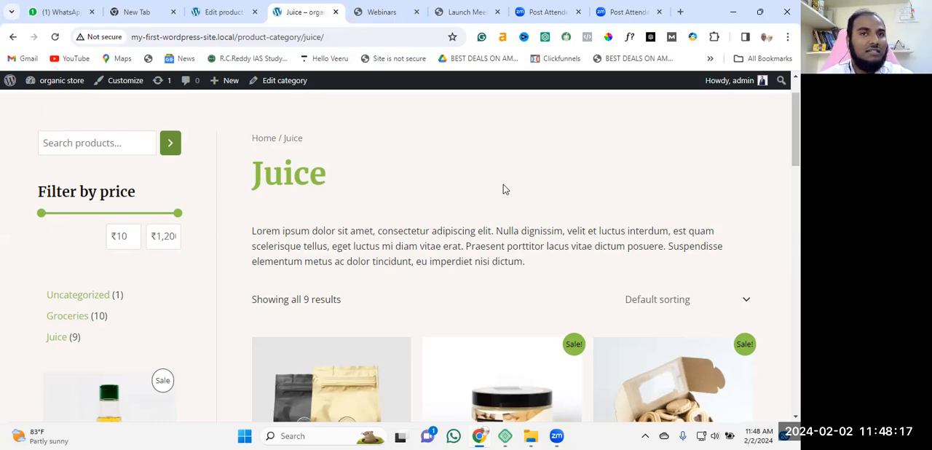
scroll(556, 206, up, 1)
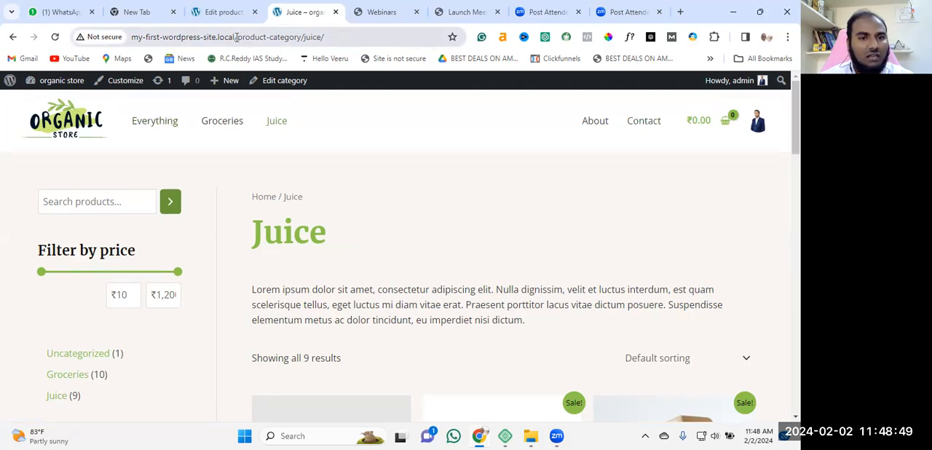
Open the store's home page at my-first-wordpress-site.local and look over its hero section
drag(235, 37, 394, 38)
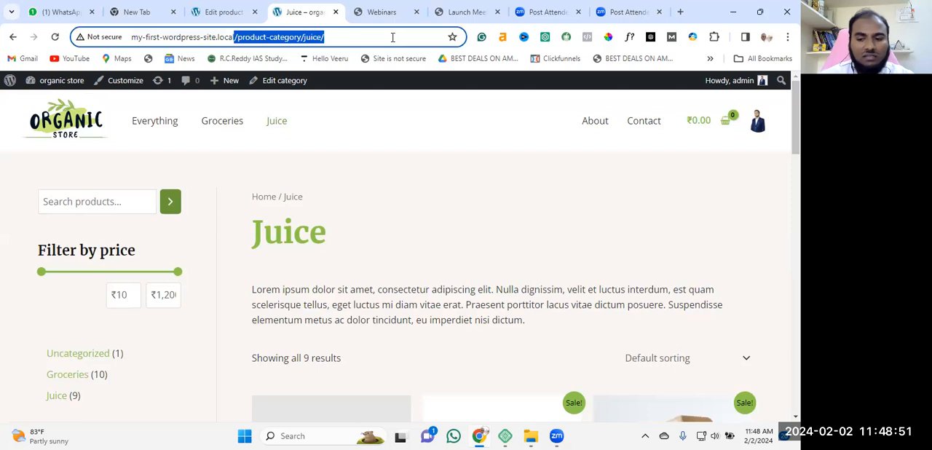
key(BackSpace)
key(Return)
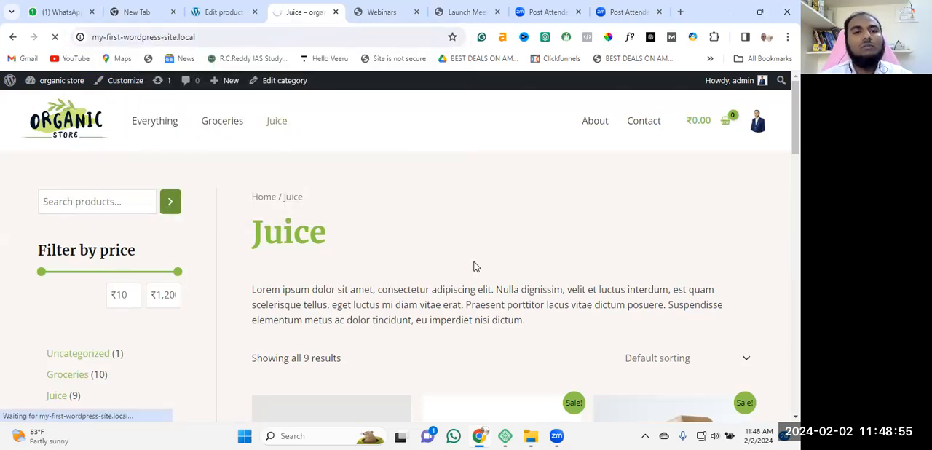
scroll(498, 204, down, 1)
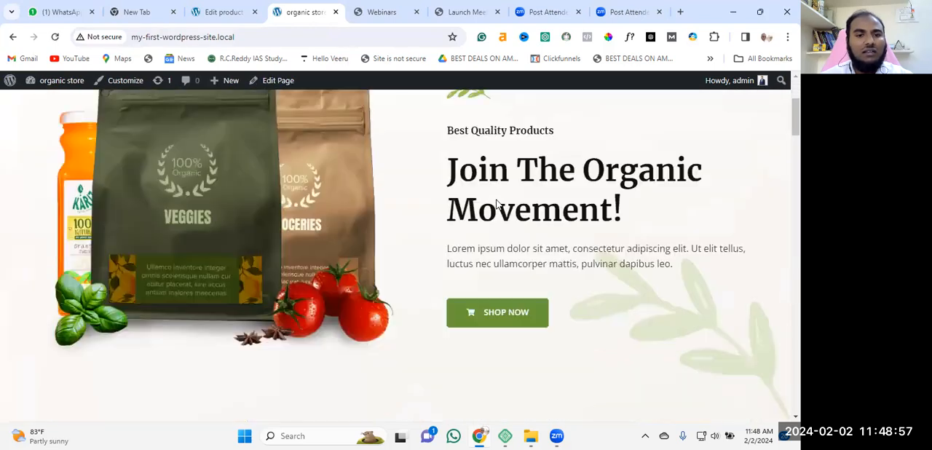
scroll(498, 219, down, 5)
scroll(397, 313, up, 6)
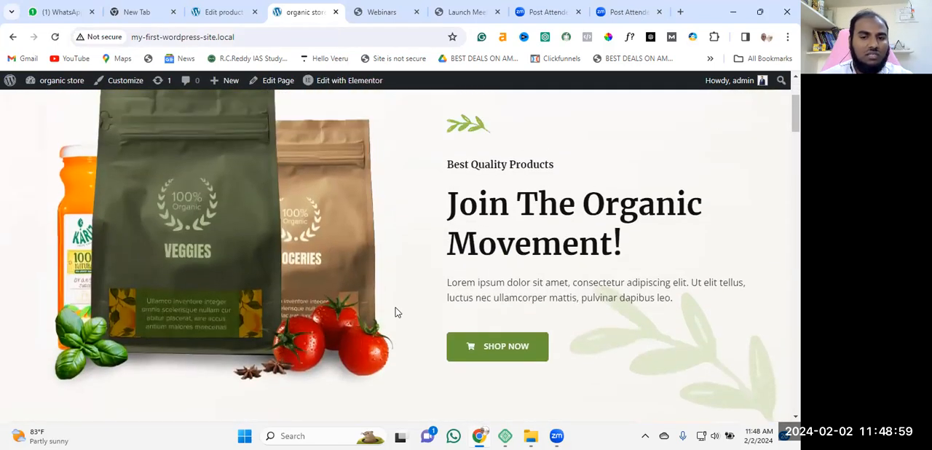
scroll(397, 313, up, 2)
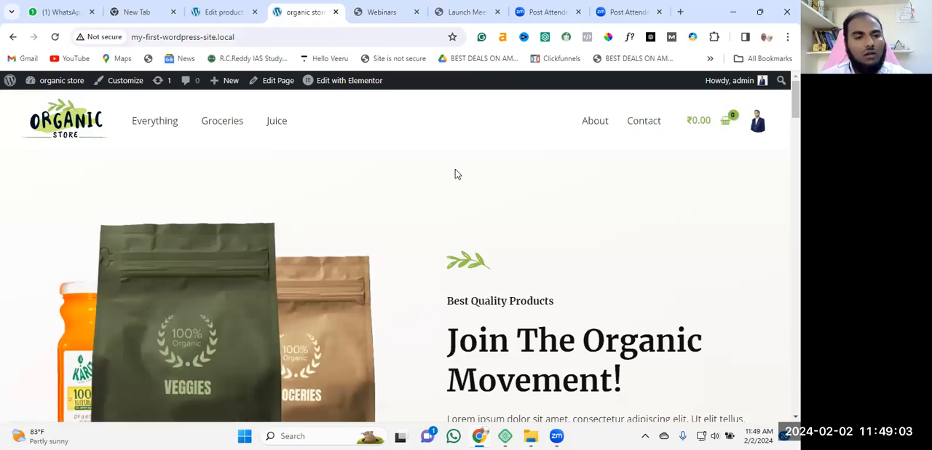
Open the site's WordPress admin dashboard through the wp-admin address
click(341, 40)
click(360, 34)
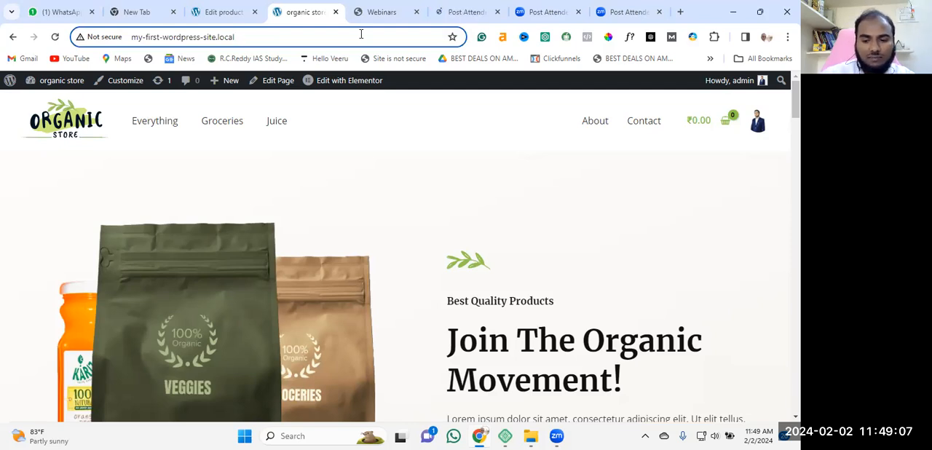
text(/)
key(Return)
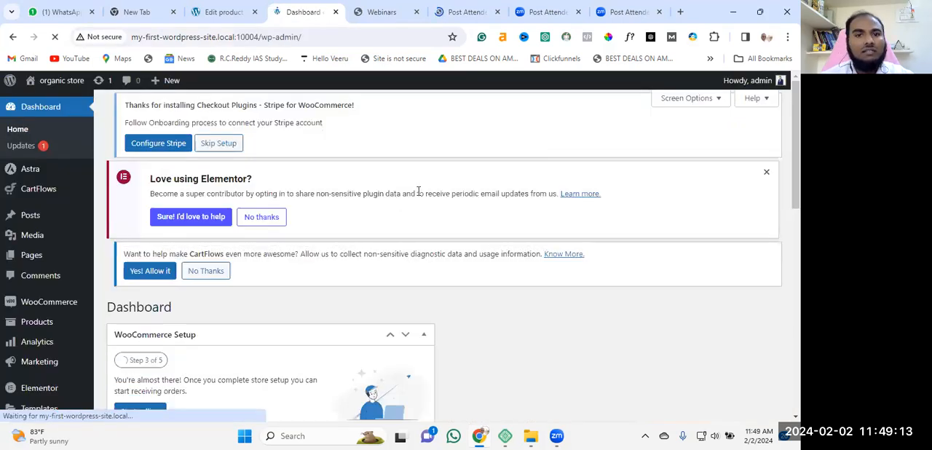
click(242, 7)
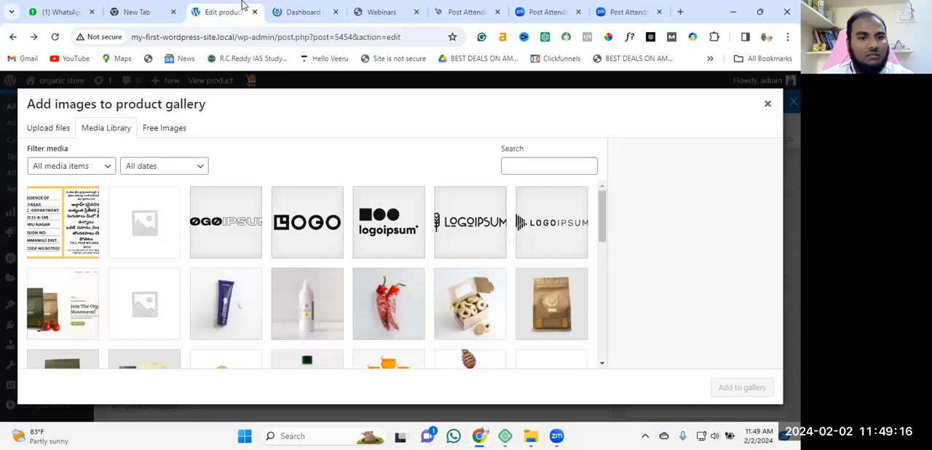
click(300, 12)
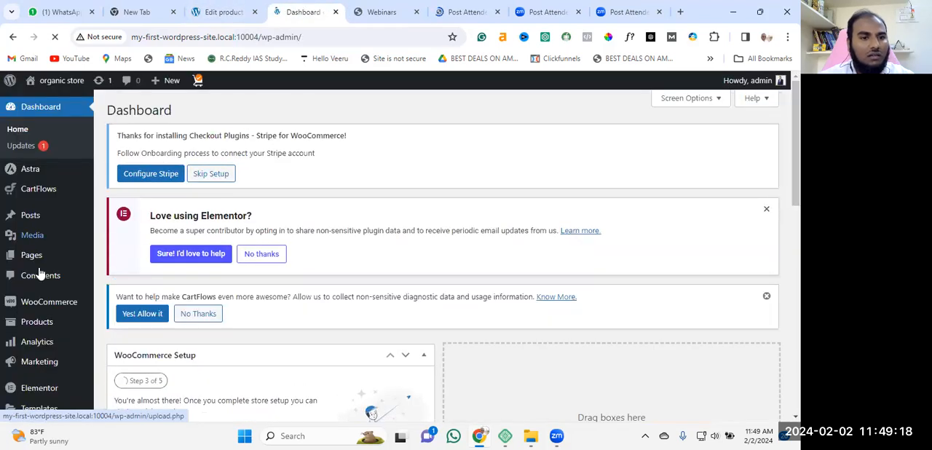
Open the list of all store products and look through its entries
scroll(41, 300, down, 3)
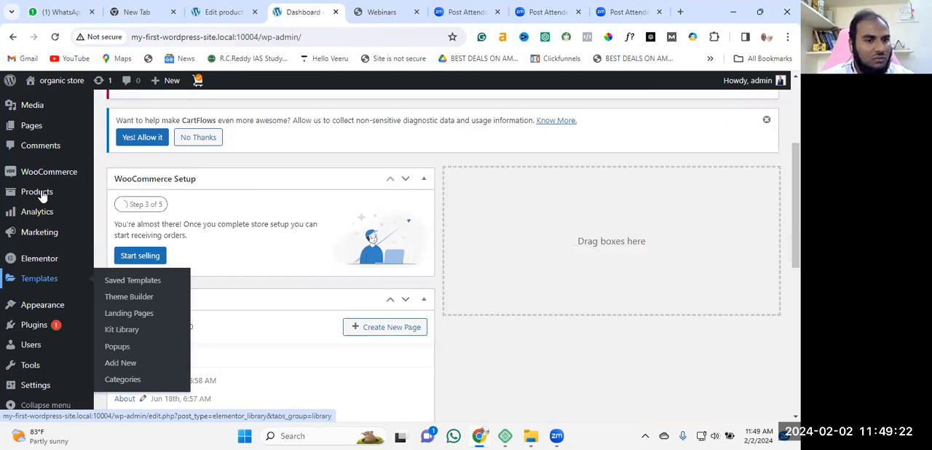
mouse_move(42, 195)
click(130, 195)
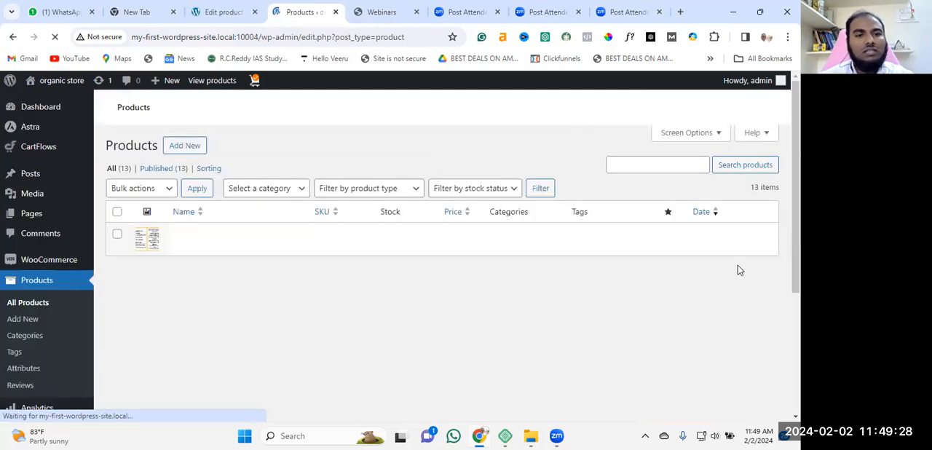
scroll(553, 240, down, 5)
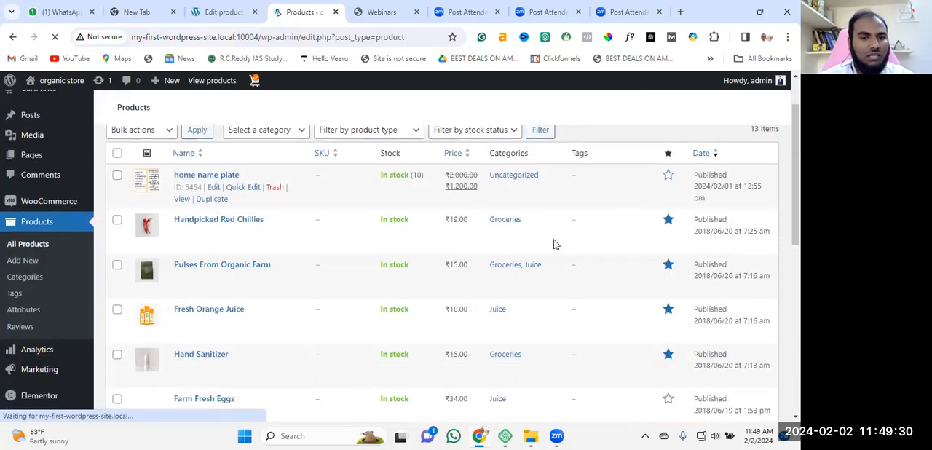
scroll(406, 208, down, 3)
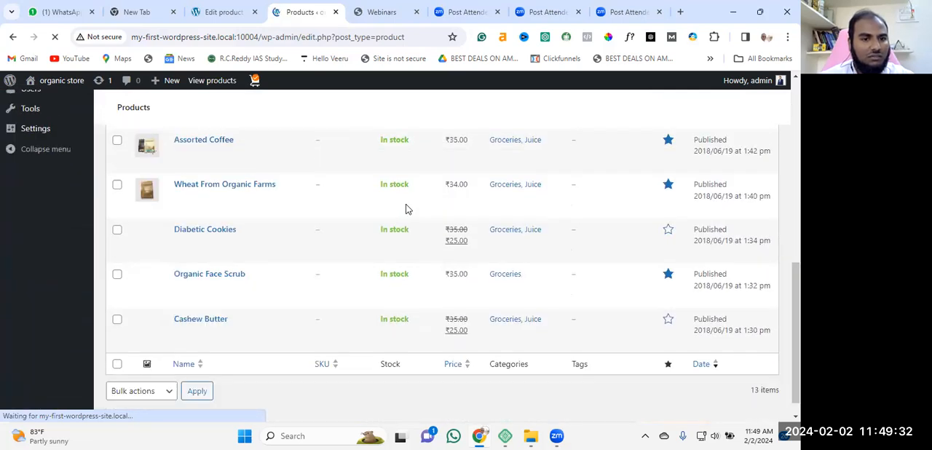
scroll(269, 275, up, 5)
scroll(270, 275, up, 3)
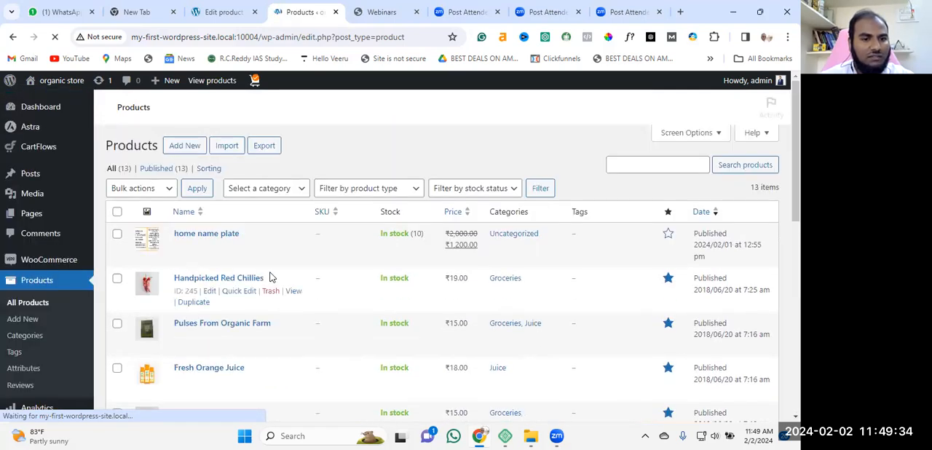
scroll(189, 321, down, 1)
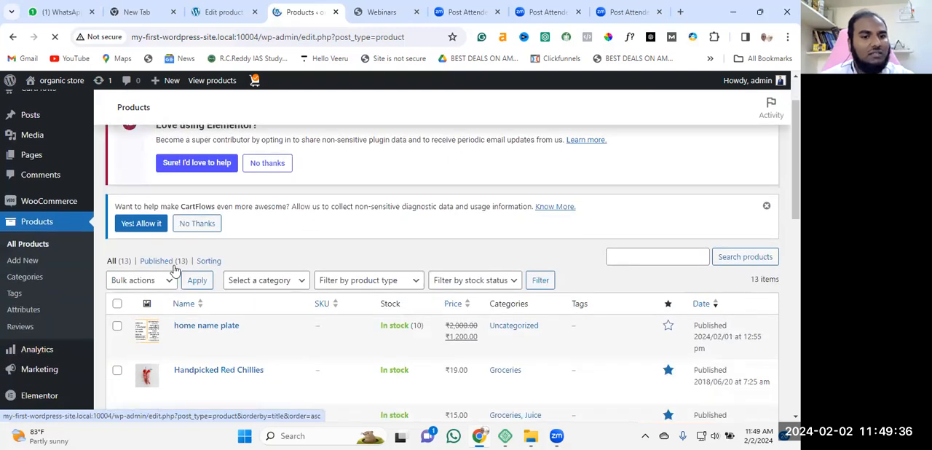
scroll(296, 291, down, 2)
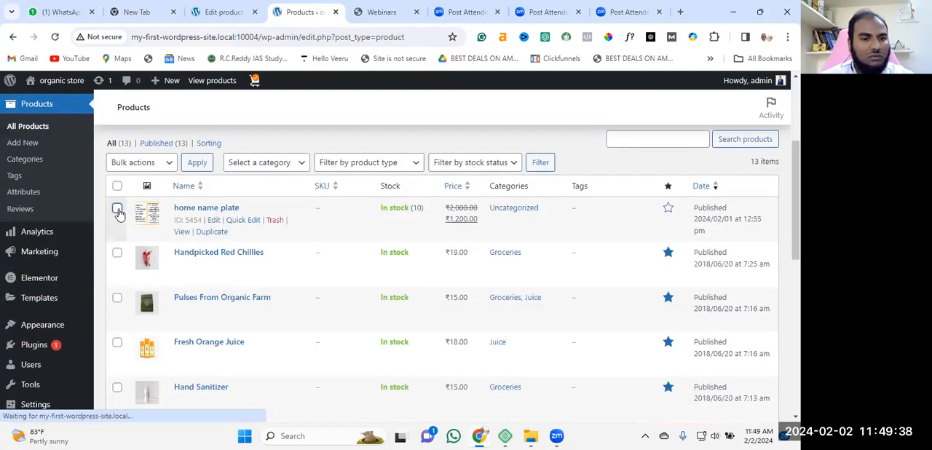
Move the "home name plate" product to the Trash
click(117, 208)
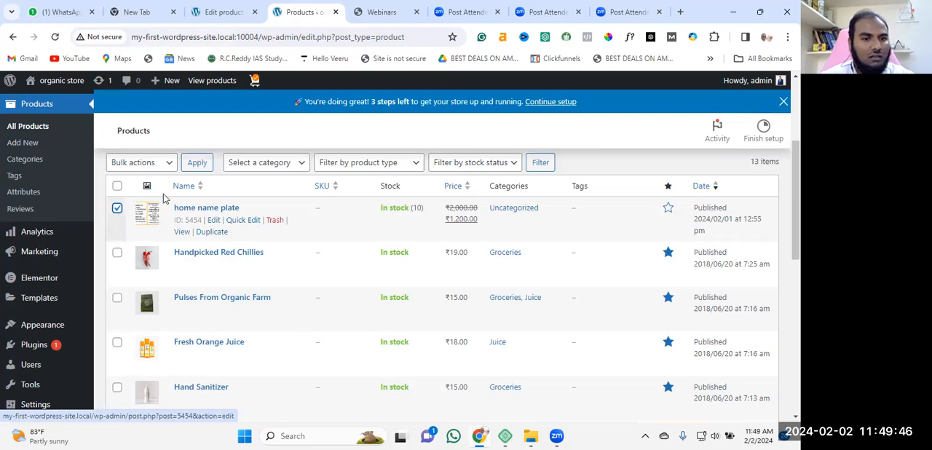
click(169, 165)
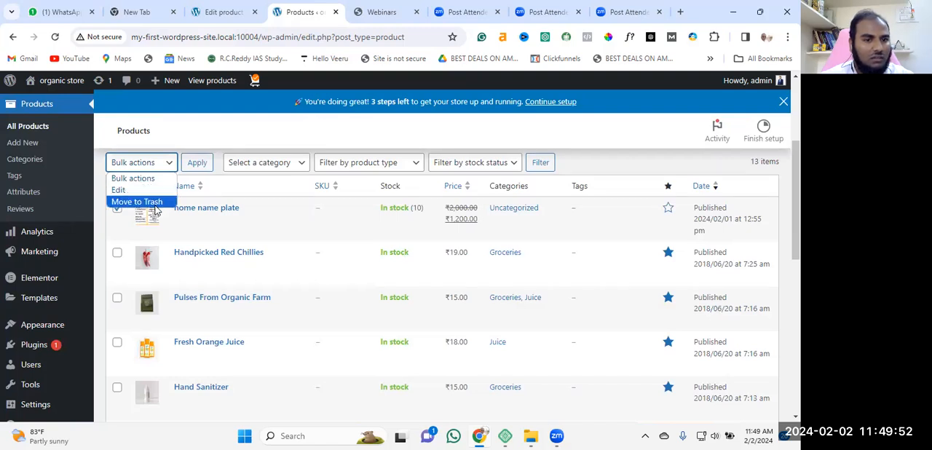
click(155, 202)
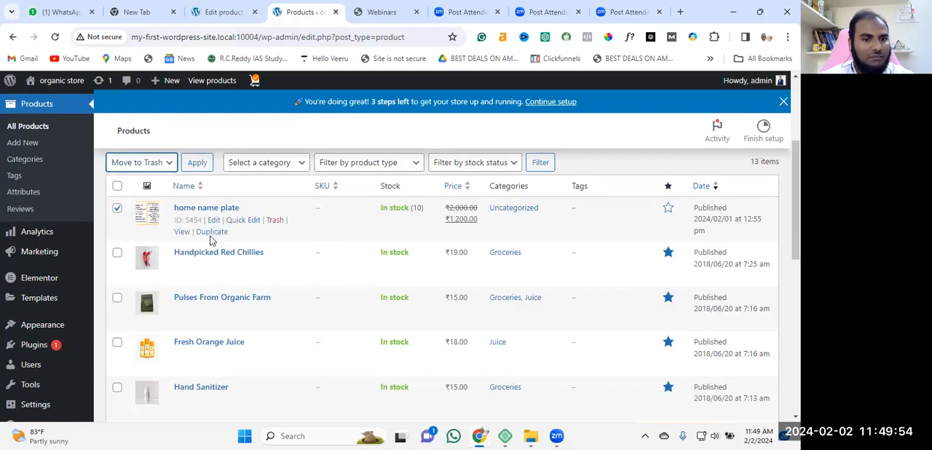
click(274, 220)
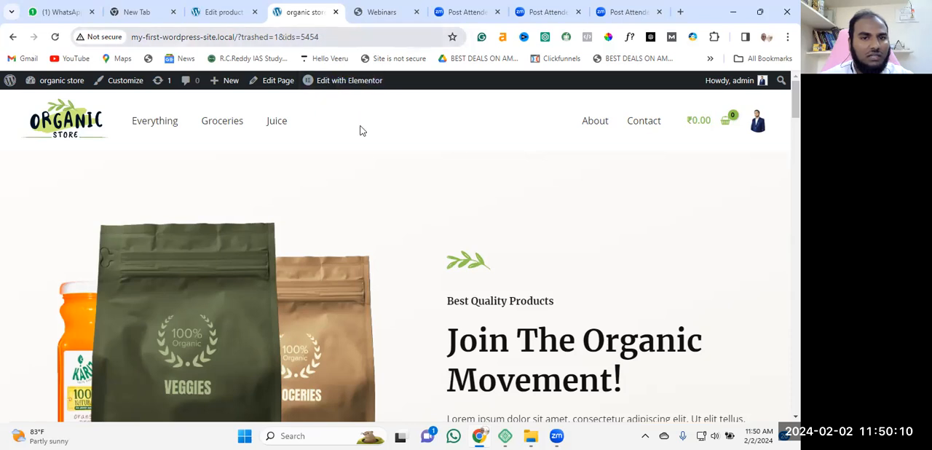
Try to return from the trashed product's edit page to the page visited before it
click(228, 13)
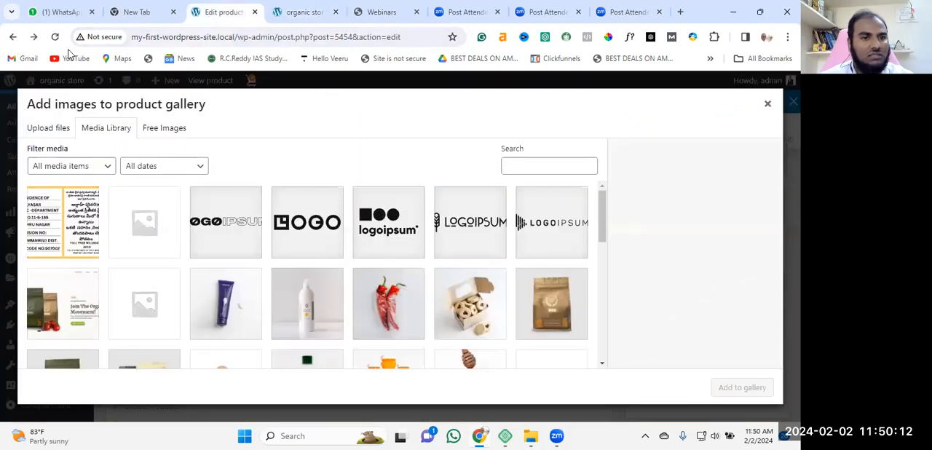
click(12, 37)
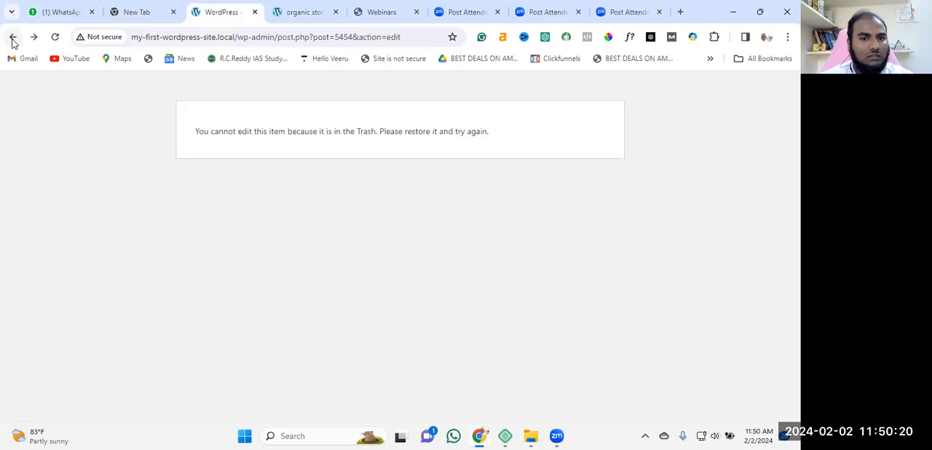
click(12, 38)
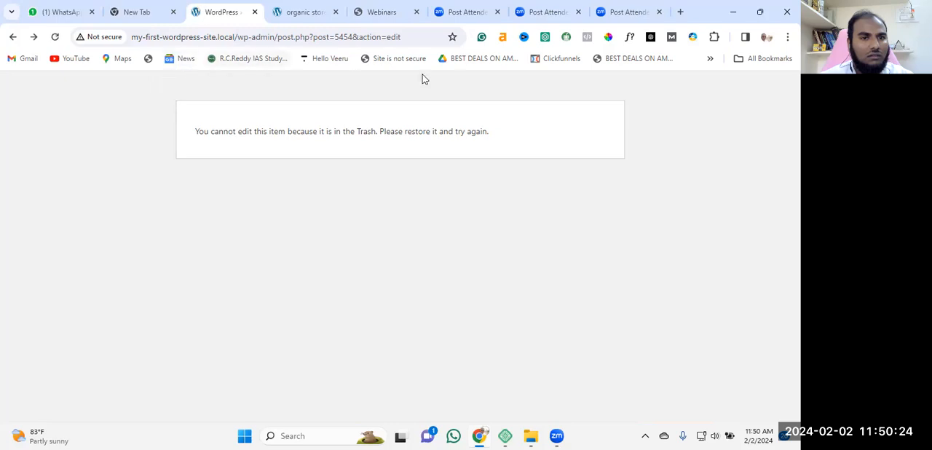
click(13, 37)
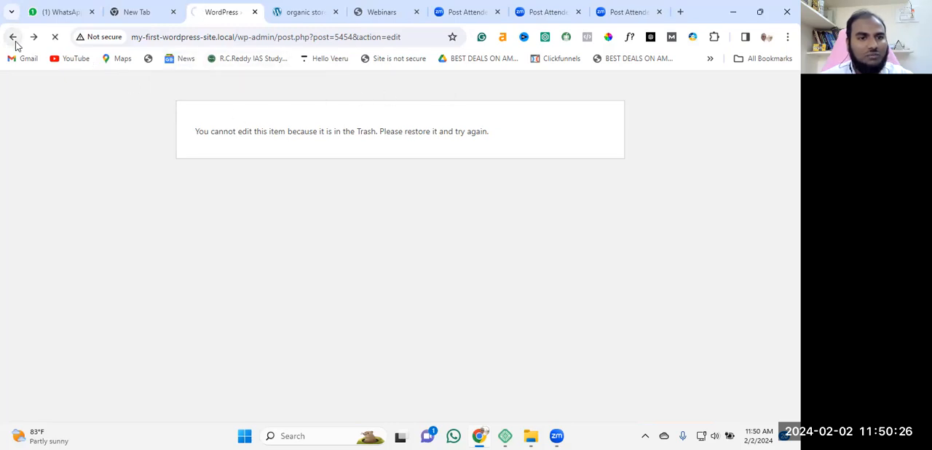
Reopen the admin dashboard from the organic store's front page and look through its overview boxes
click(306, 10)
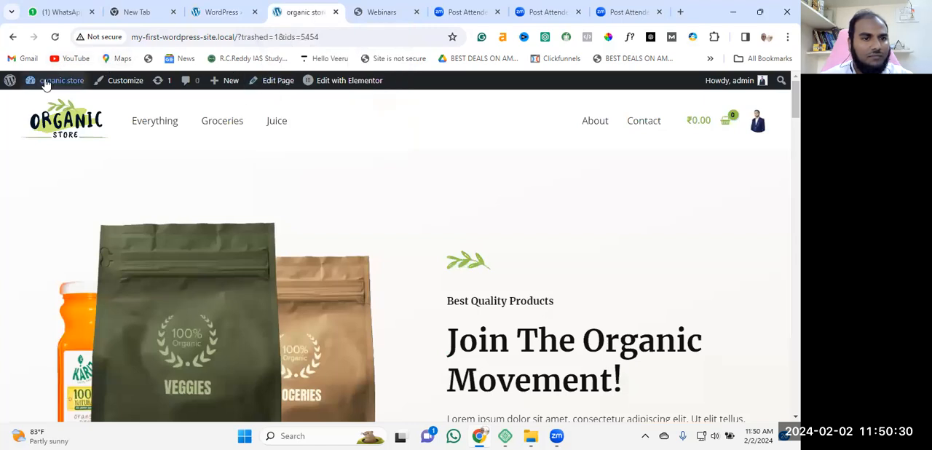
mouse_move(46, 83)
click(37, 106)
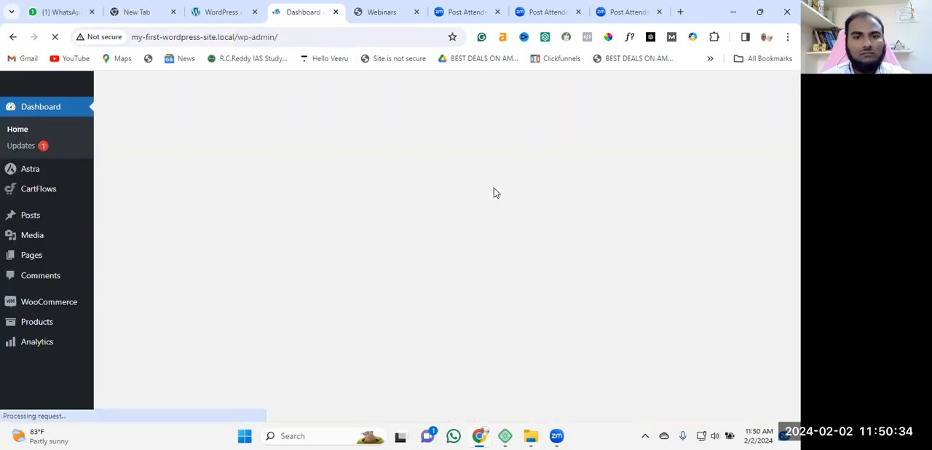
scroll(440, 312, down, 3)
scroll(440, 311, down, 2)
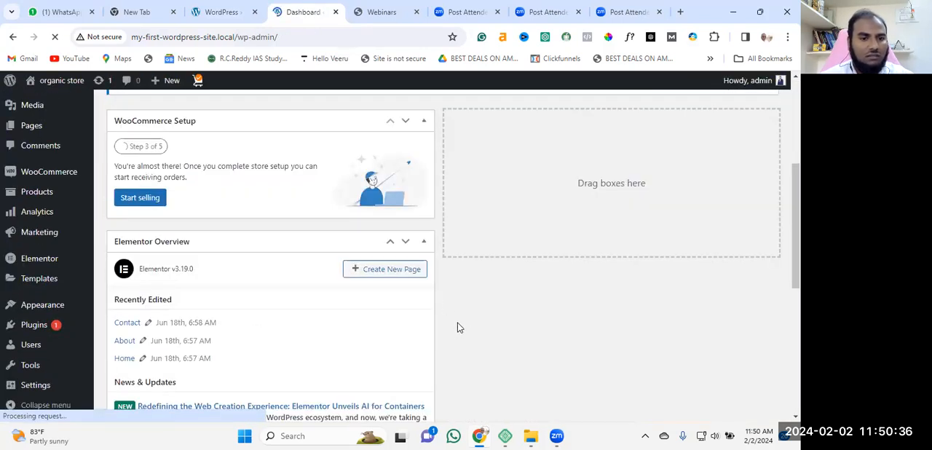
scroll(457, 328, down, 3)
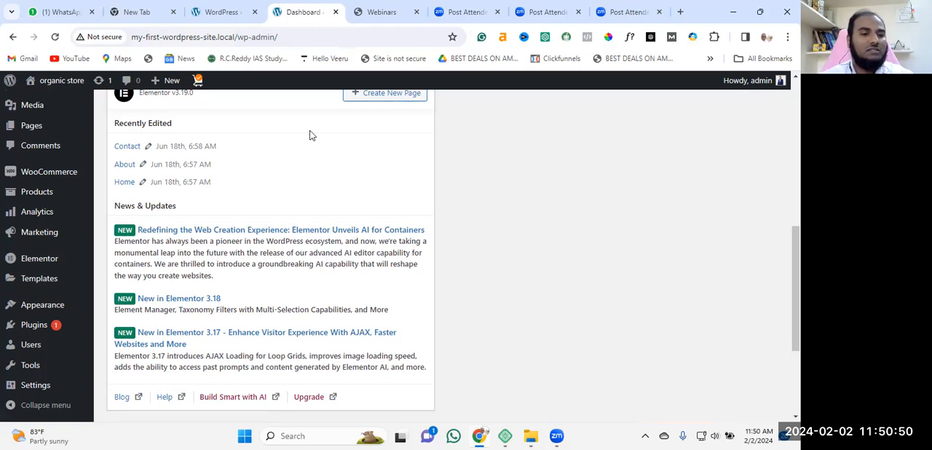
Open the list of all store products from the admin dashboard
scroll(501, 235, up, 3)
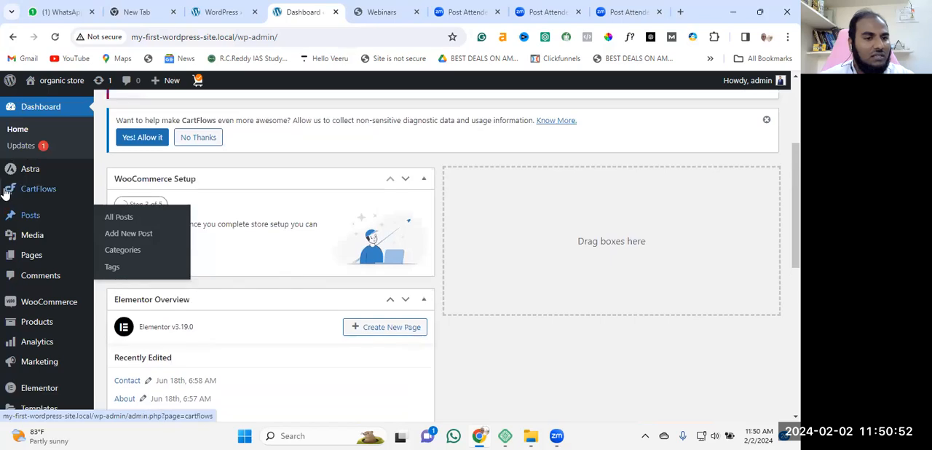
scroll(30, 269, down, 2)
mouse_move(39, 211)
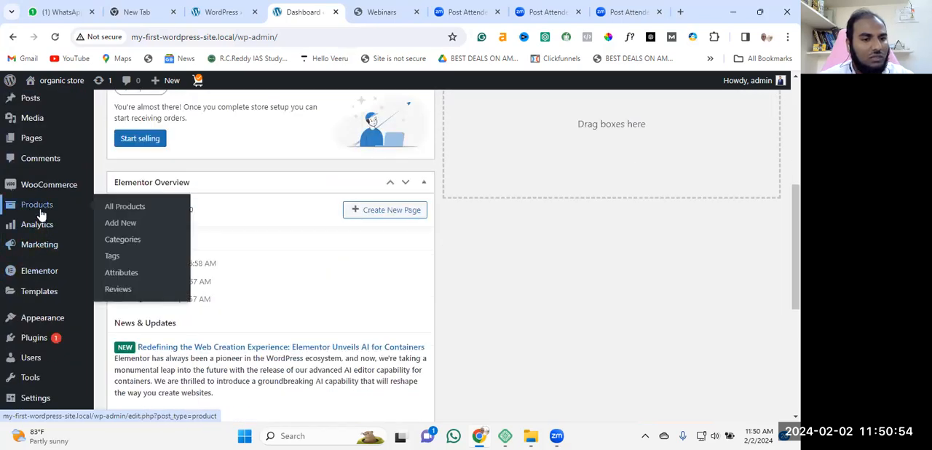
click(127, 209)
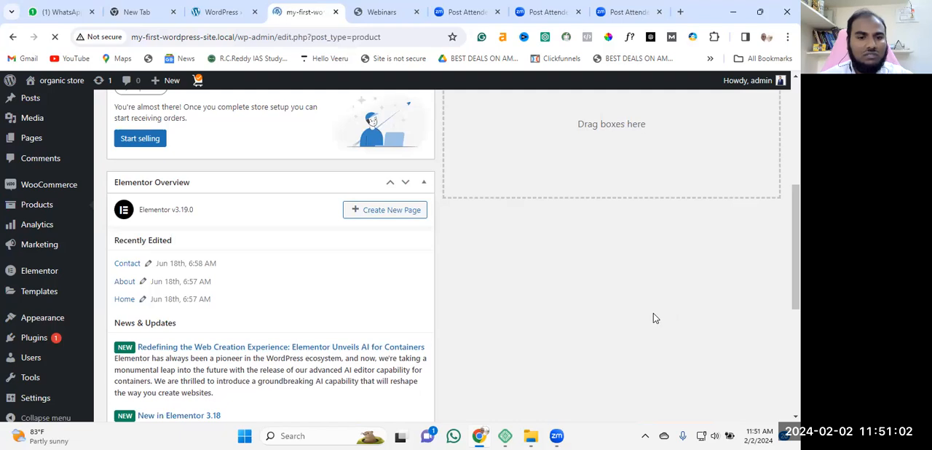
Look through the product list, checking each entry's stock status, price and categories
scroll(187, 208, down, 2)
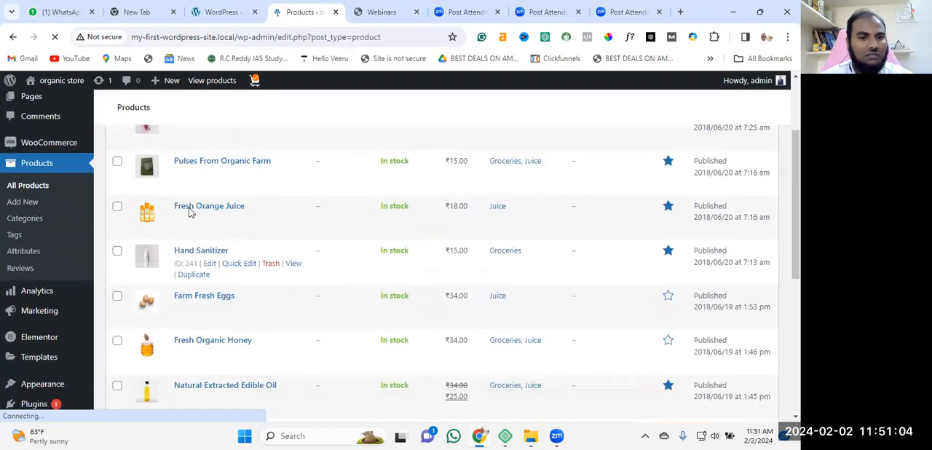
scroll(183, 206, up, 2)
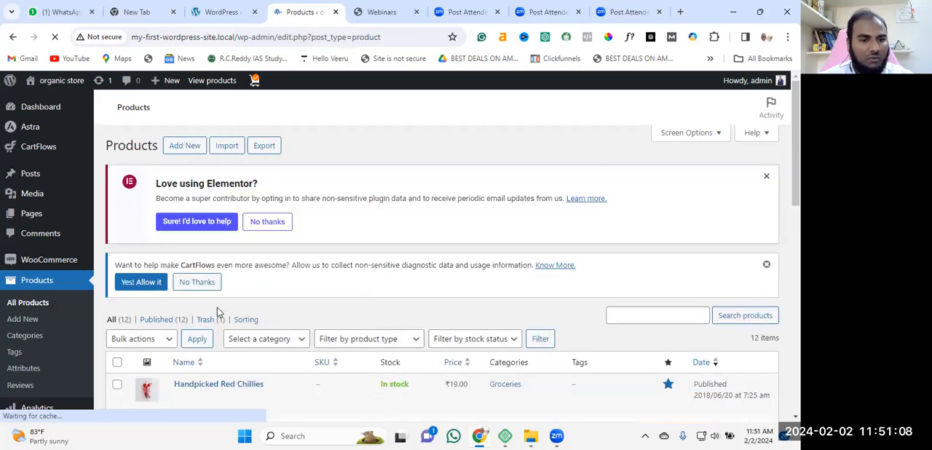
scroll(325, 309, down, 4)
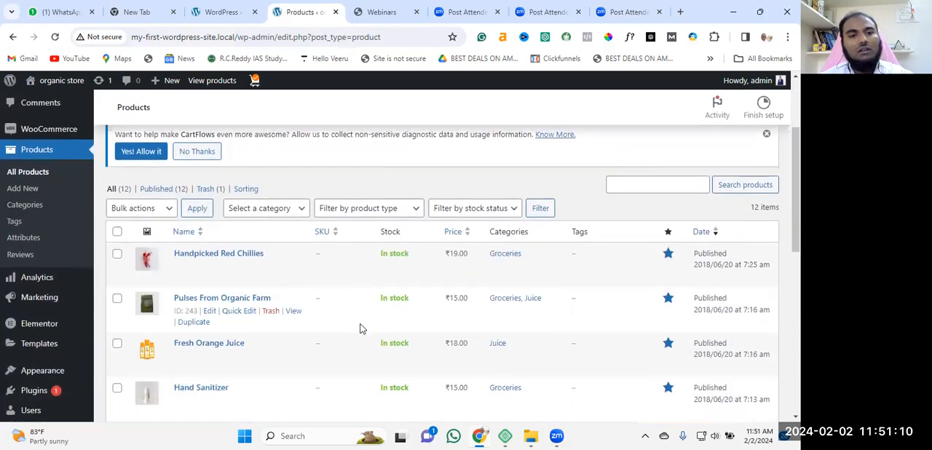
scroll(347, 292, down, 3)
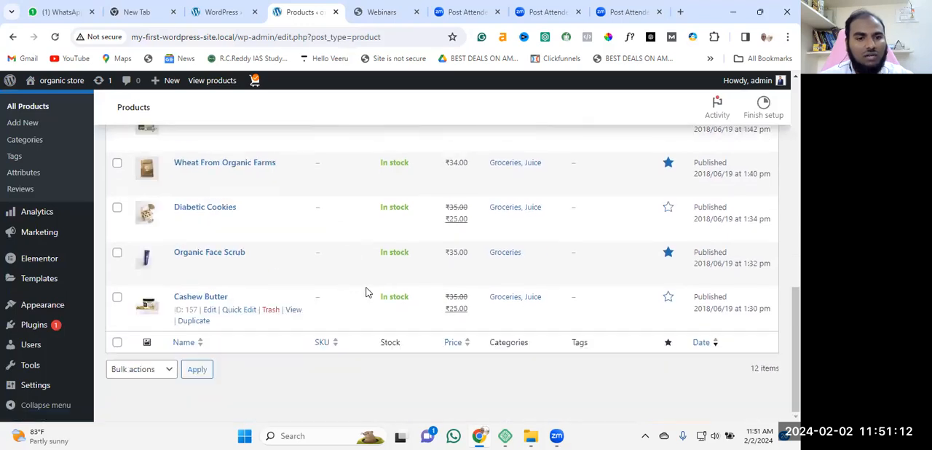
scroll(311, 291, up, 10)
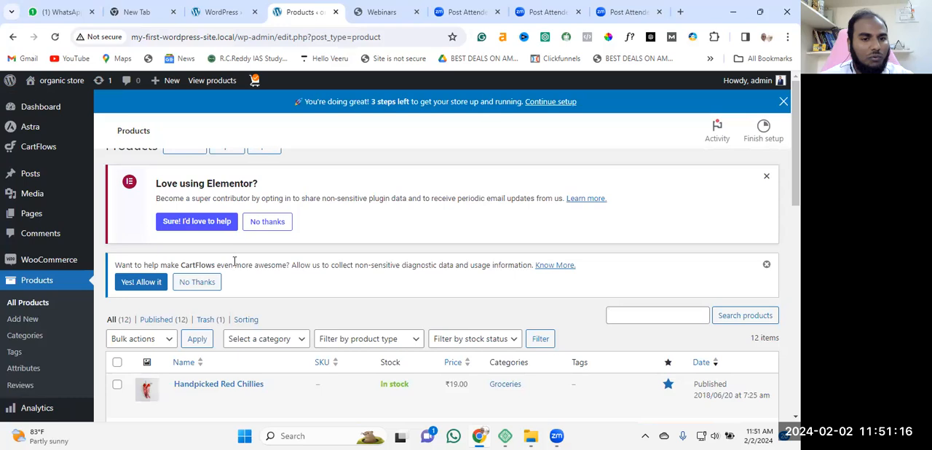
scroll(357, 268, down, 2)
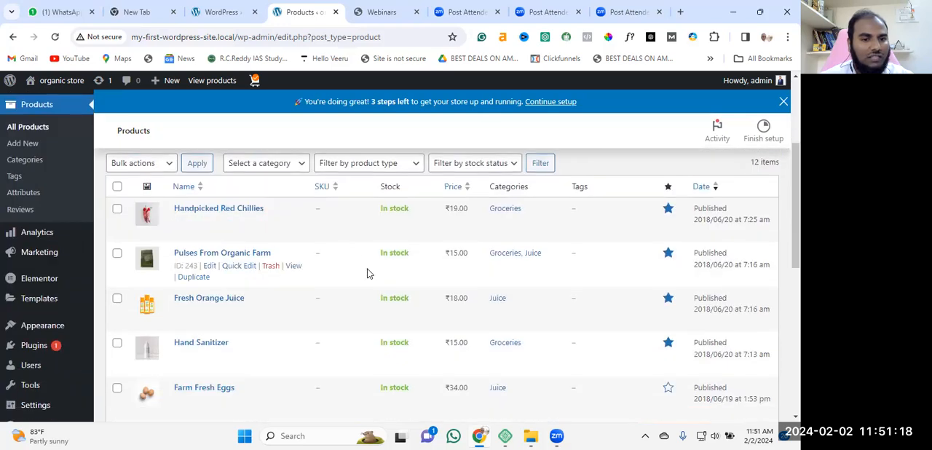
scroll(357, 269, up, 3)
scroll(288, 301, down, 2)
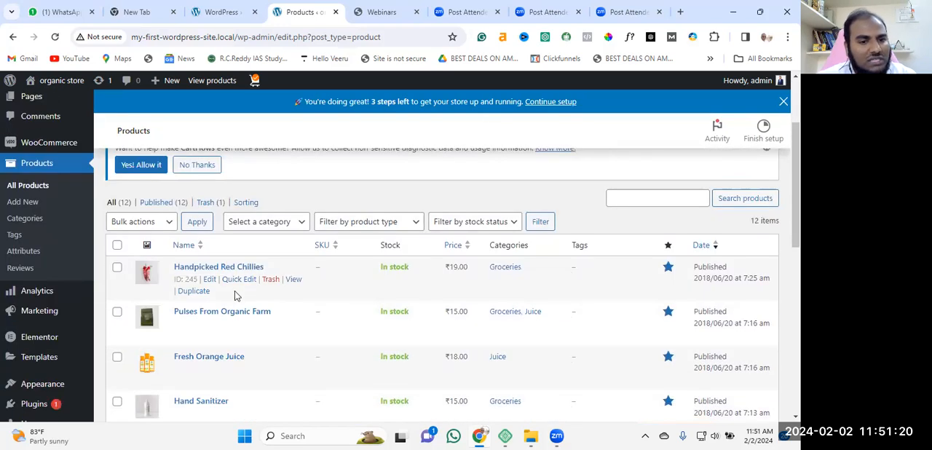
Open the "Handpicked Red Chillies" product for editing
click(210, 280)
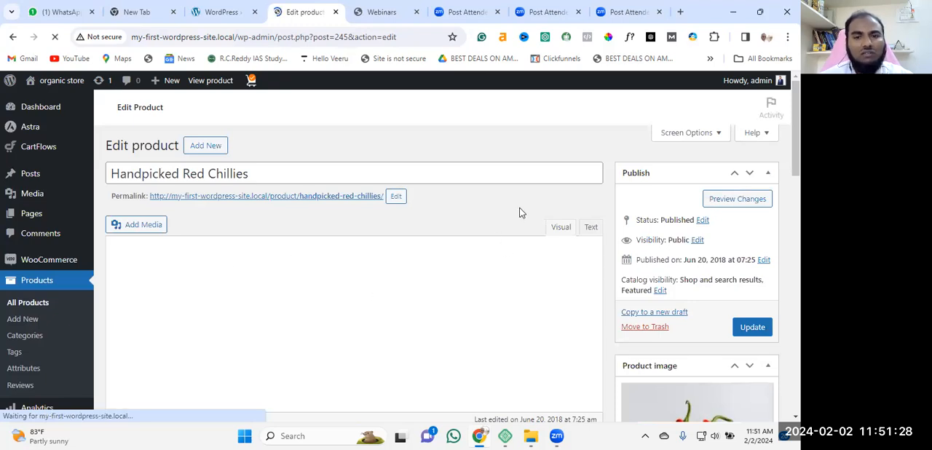
scroll(521, 228, down, 2)
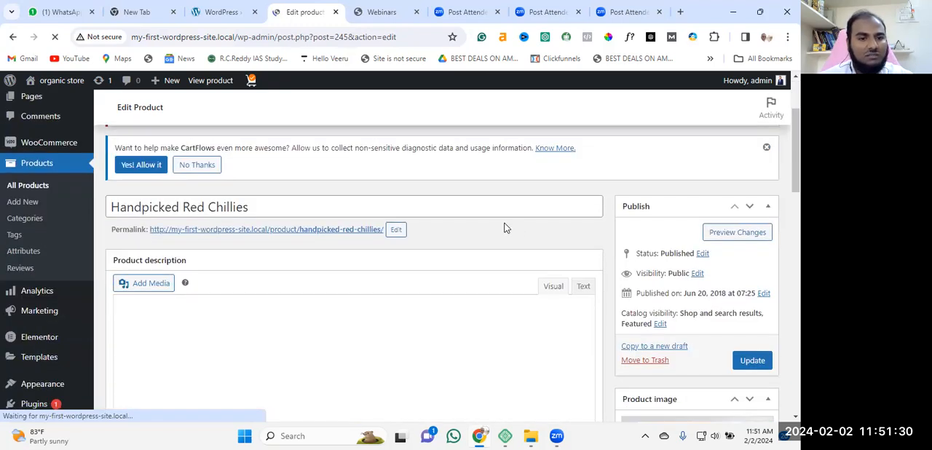
scroll(497, 223, down, 1)
scroll(498, 221, down, 2)
scroll(498, 221, up, 4)
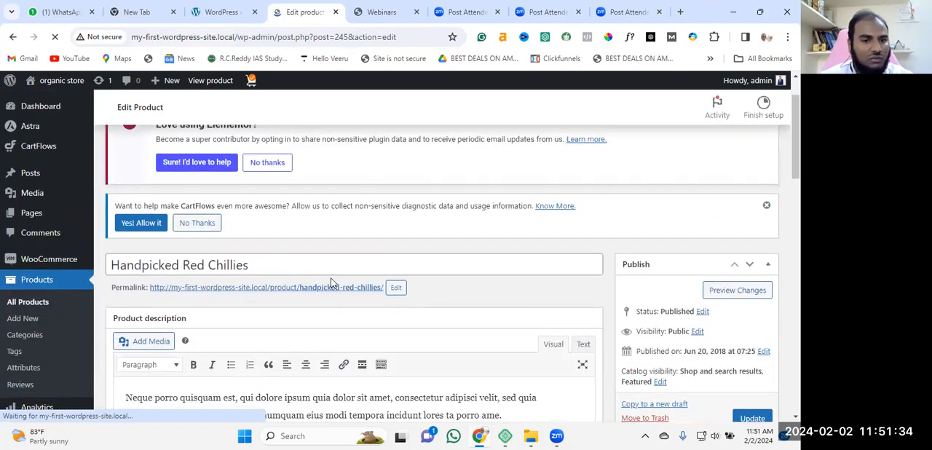
Examine the product's title, permalink, description and image, and its regular and sale price fields
scroll(262, 278, down, 2)
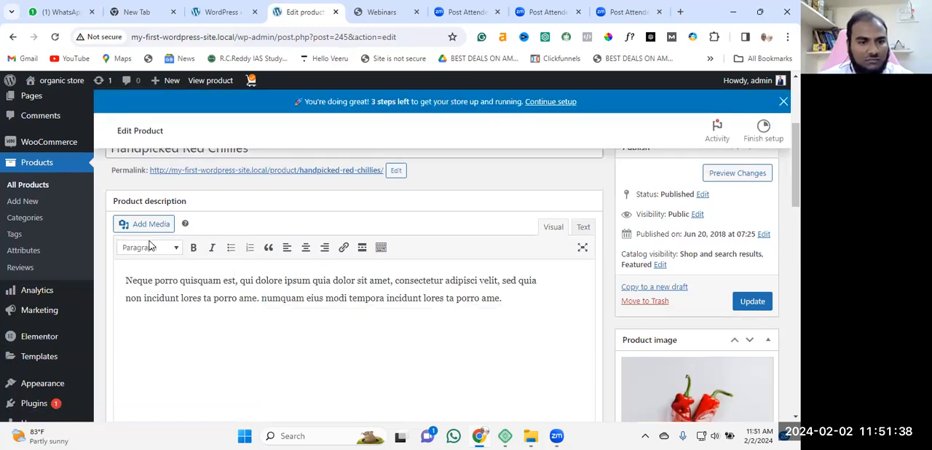
scroll(144, 321, up, 1)
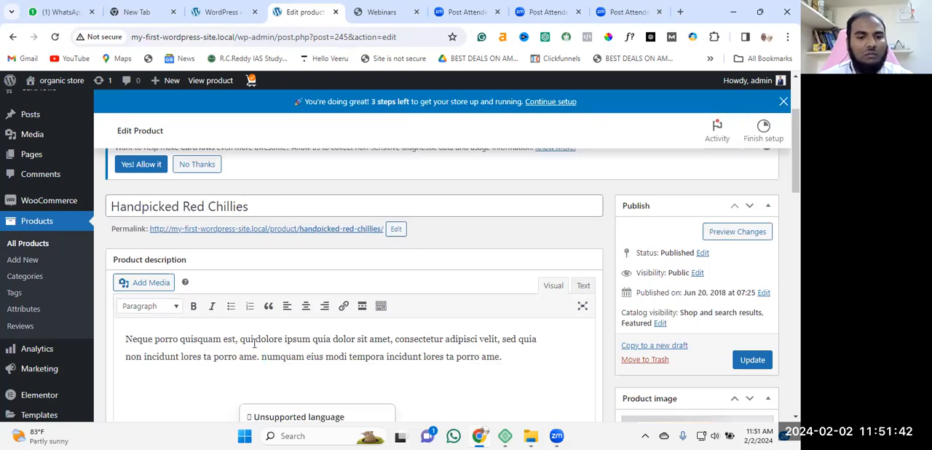
scroll(437, 335, down, 2)
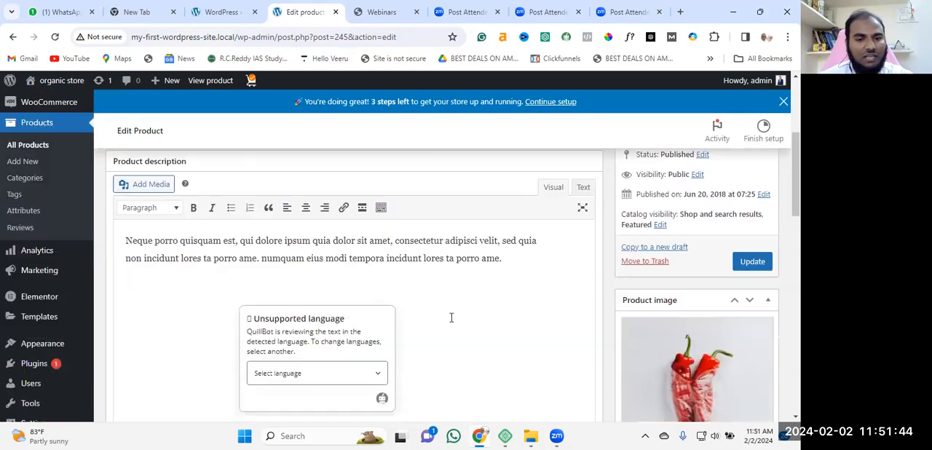
scroll(459, 291, up, 4)
scroll(255, 281, down, 10)
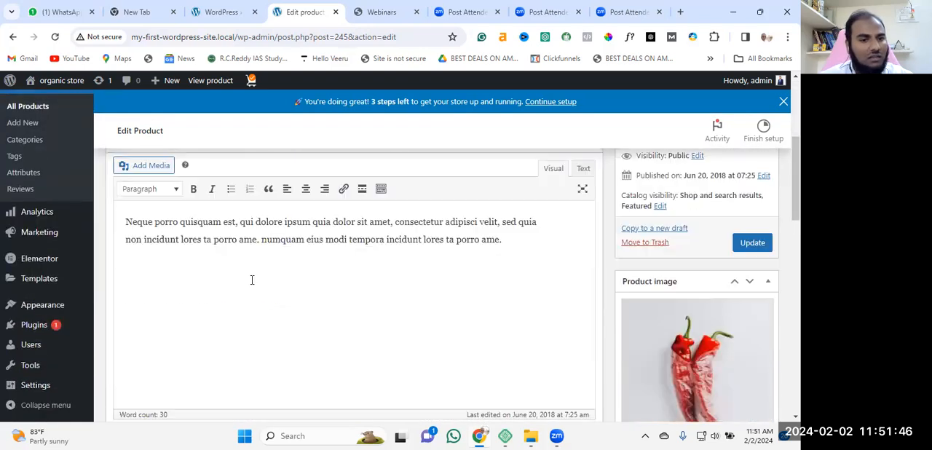
scroll(289, 277, down, 1)
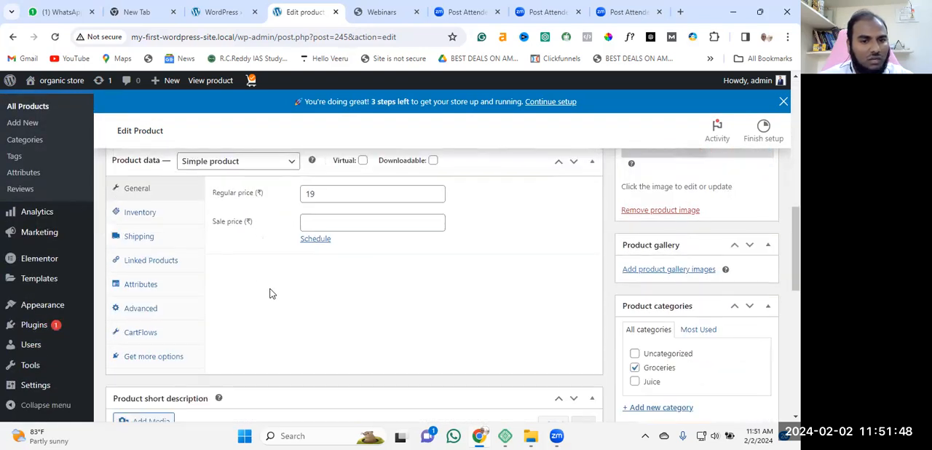
click(324, 195)
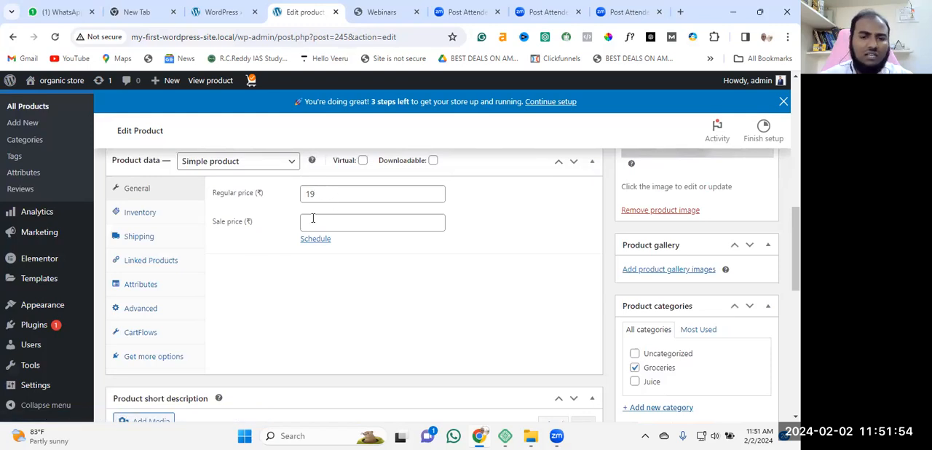
Enable stock quantity tracking in the product's inventory settings and set the quantity to 100
click(150, 219)
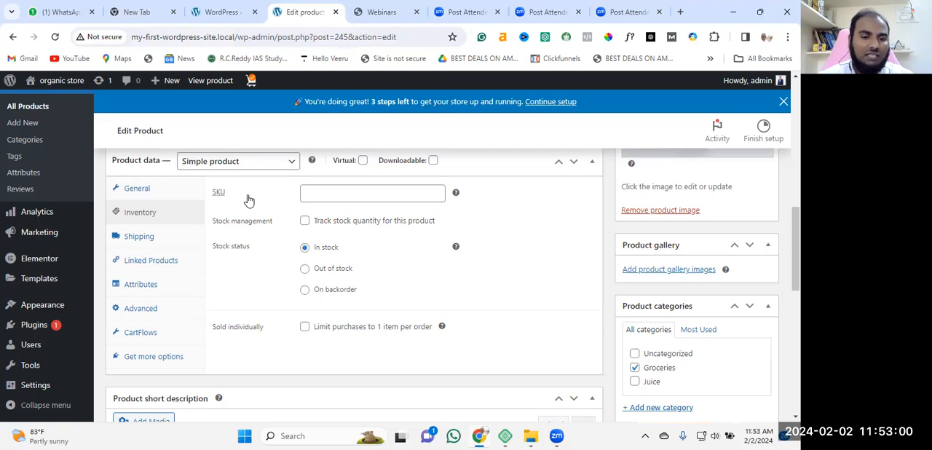
mouse_move(216, 198)
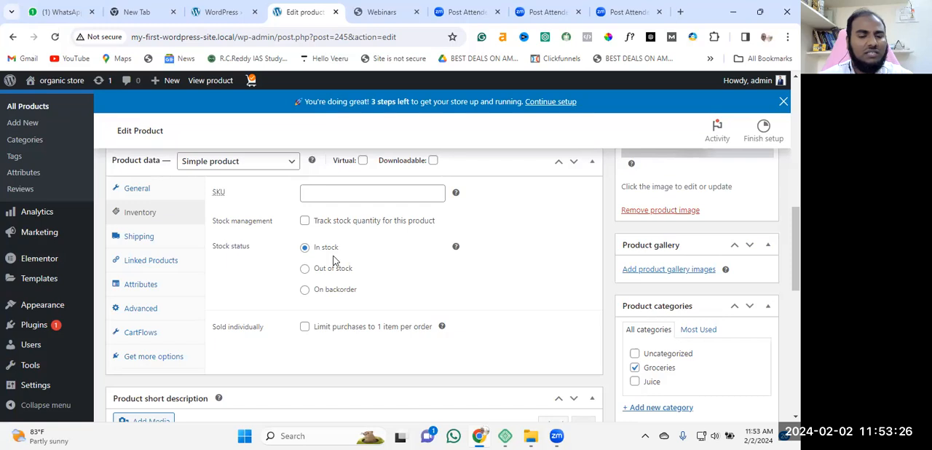
click(305, 221)
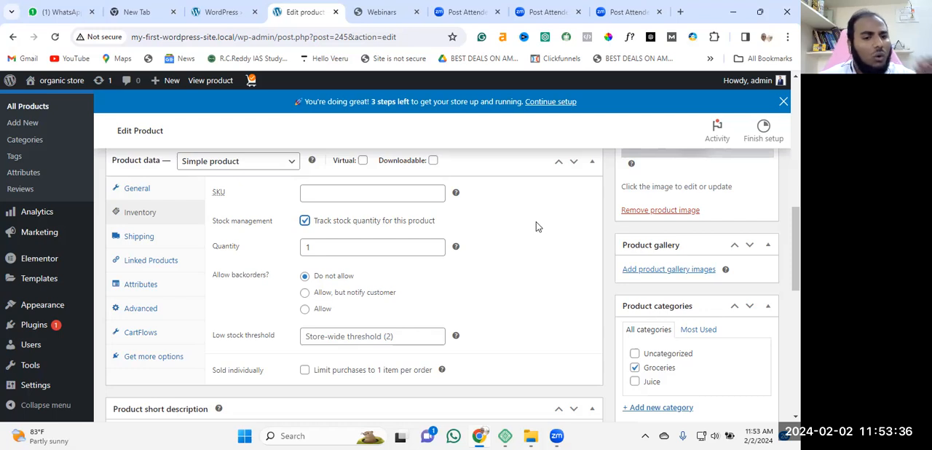
click(328, 248)
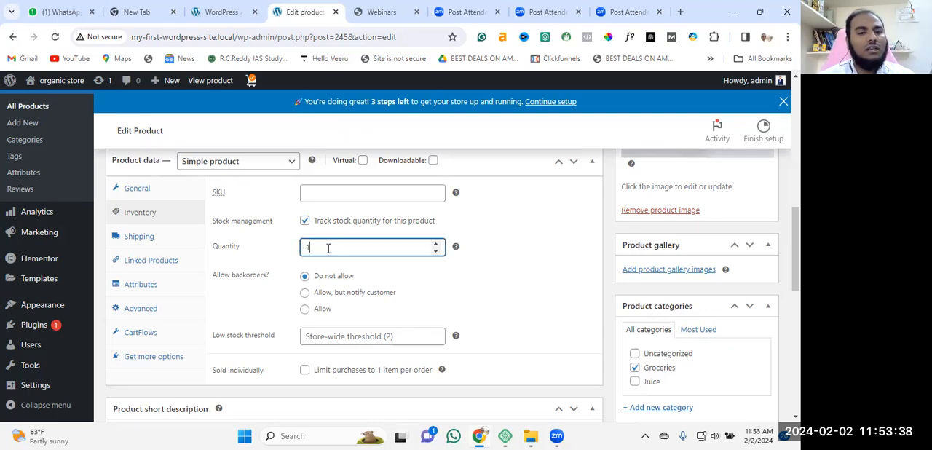
text(1)
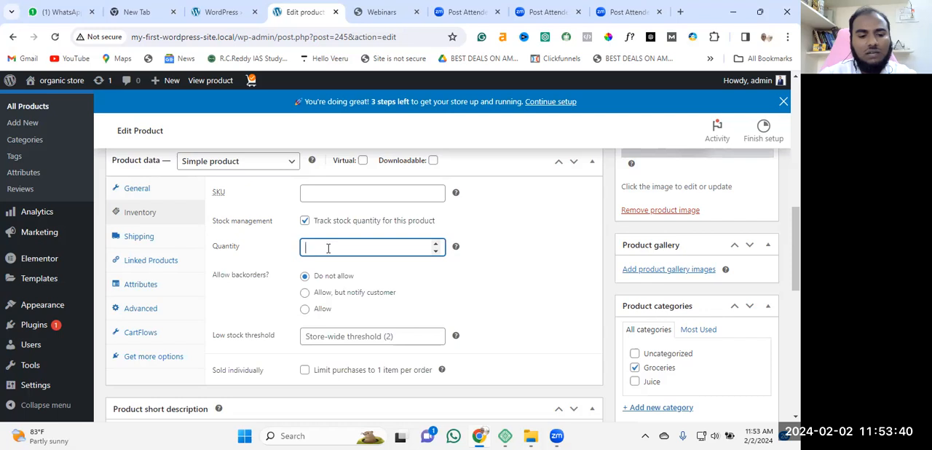
text(00)
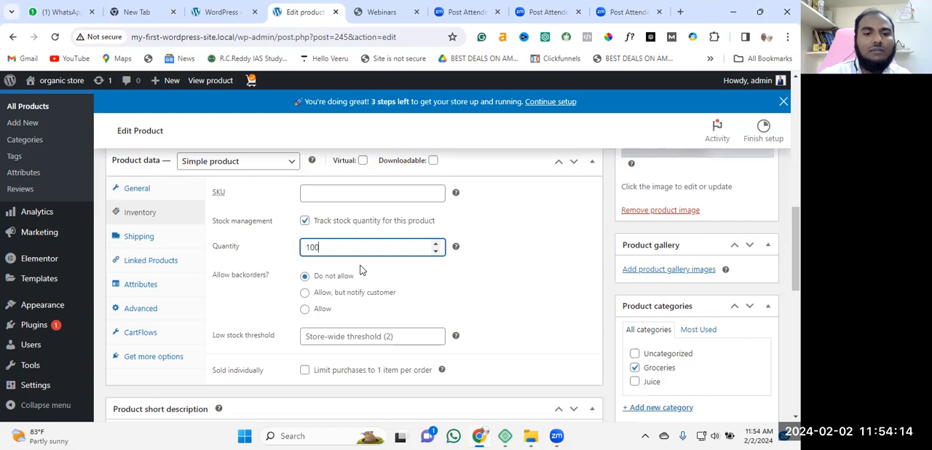
Try stock quantities of 50 and 30, and turn off stock quantity tracking for the product
key(BackSpace)
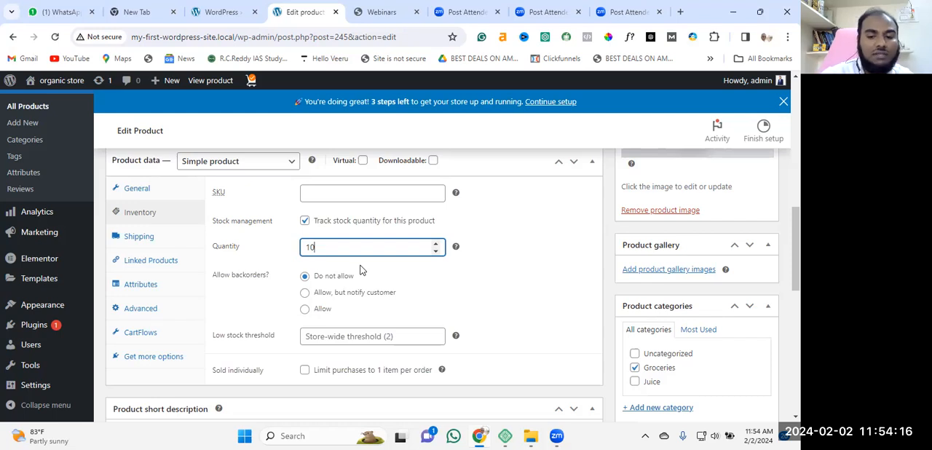
key(BackSpace)
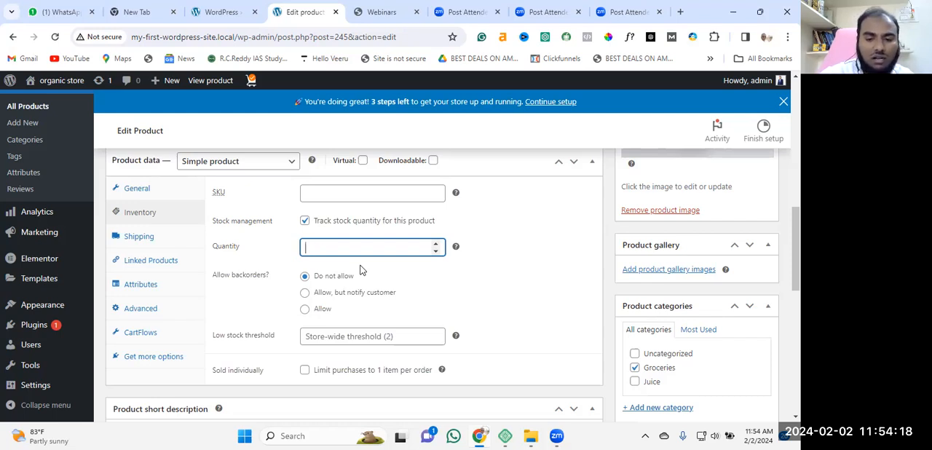
text(50)
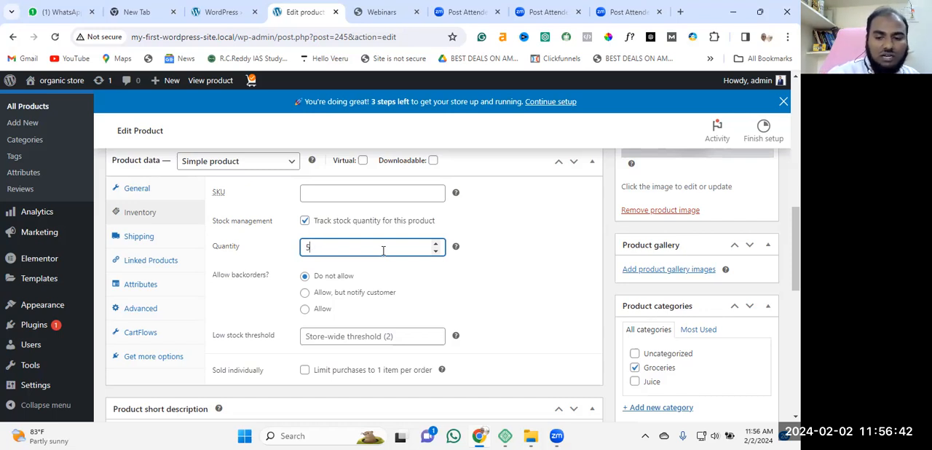
text(30)
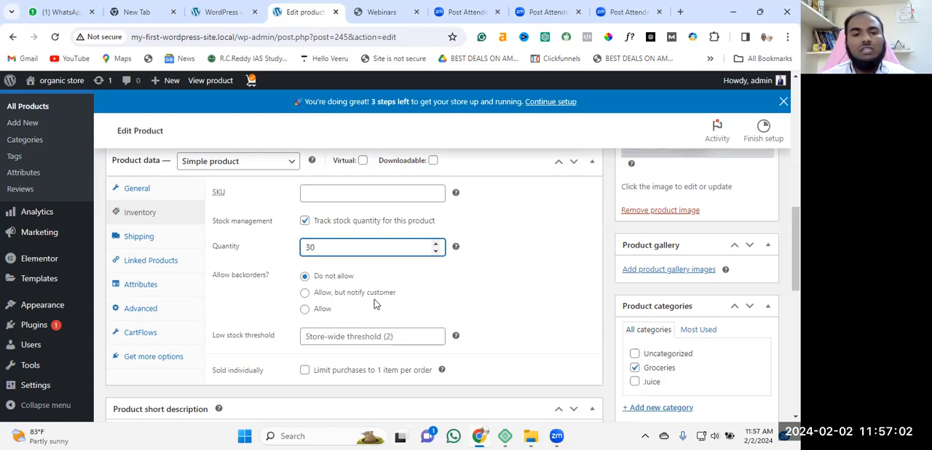
click(305, 225)
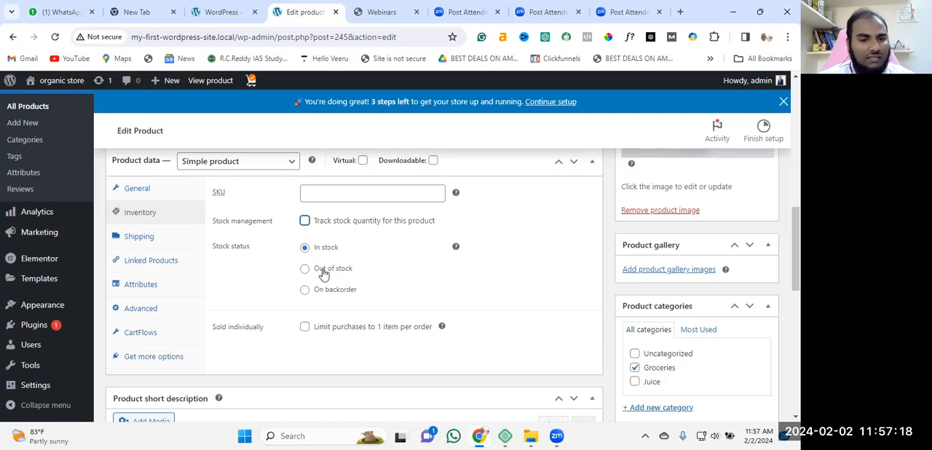
Examine the product's shipping settings, including weight, dimensions and the available shipping classes
scroll(348, 284, down, 1)
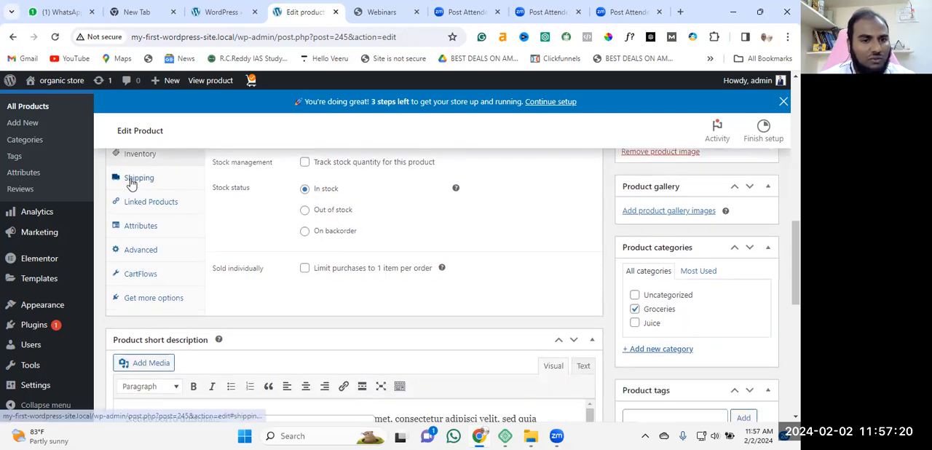
click(135, 178)
scroll(315, 249, up, 3)
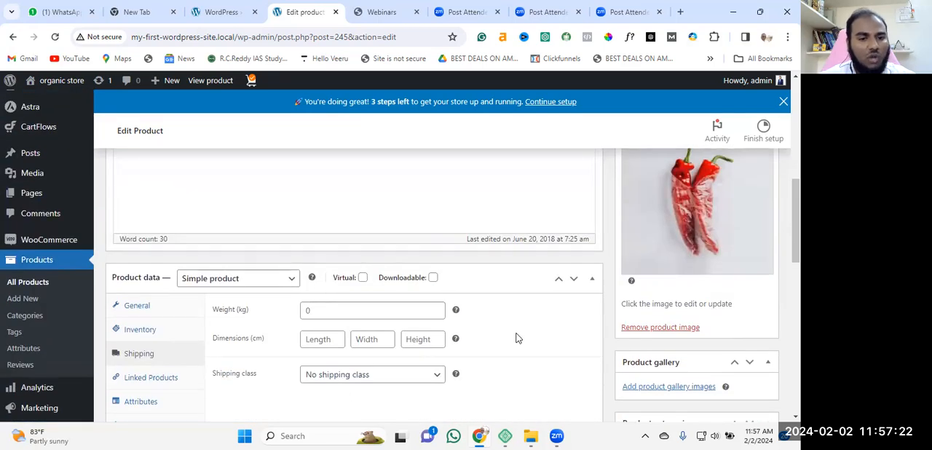
scroll(424, 259, down, 1)
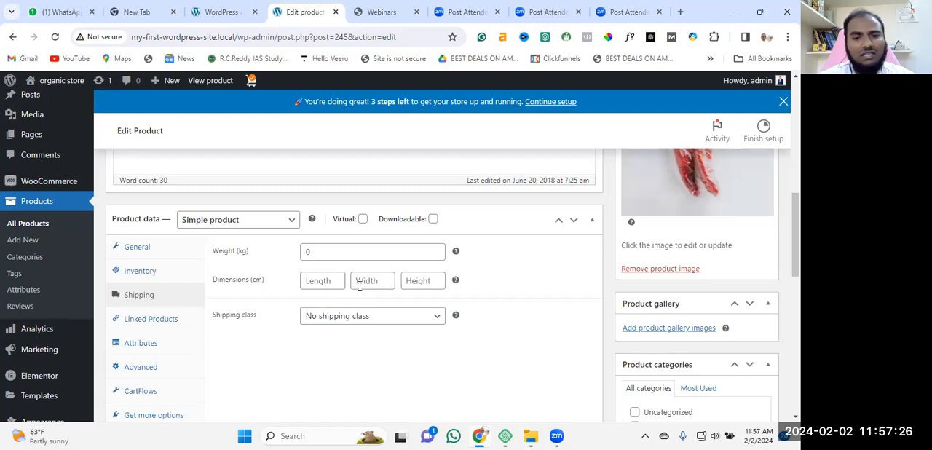
scroll(437, 348, down, 1)
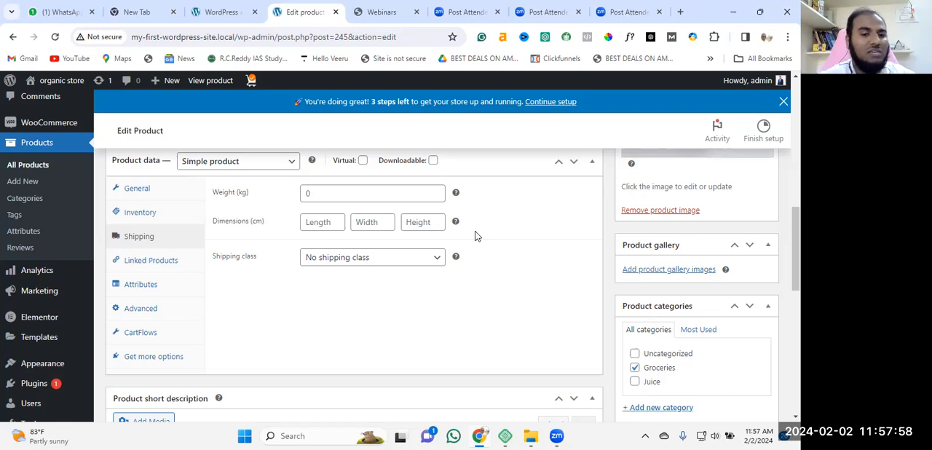
click(438, 264)
click(495, 267)
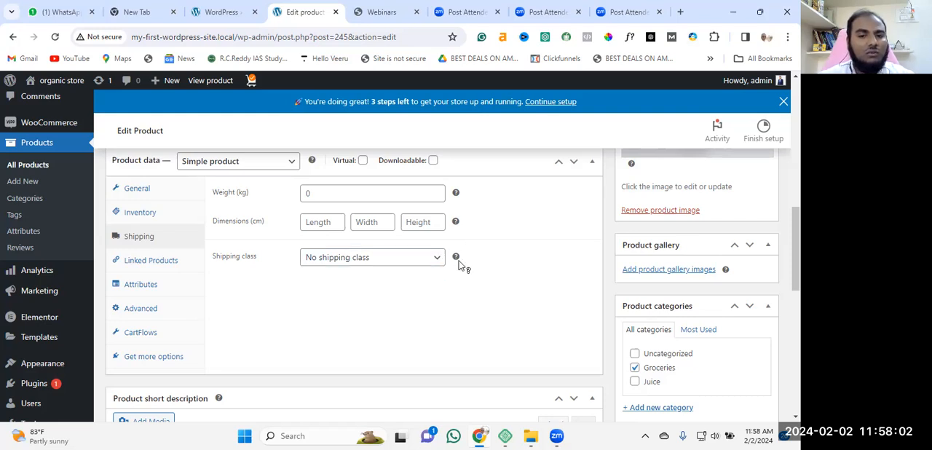
Examine the product's linked products settings, including the upsells and cross-sells search fields
mouse_move(458, 261)
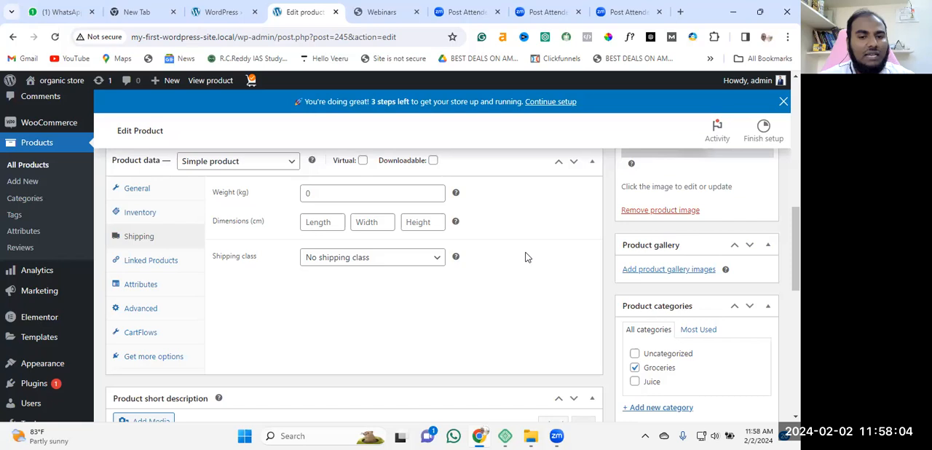
click(162, 264)
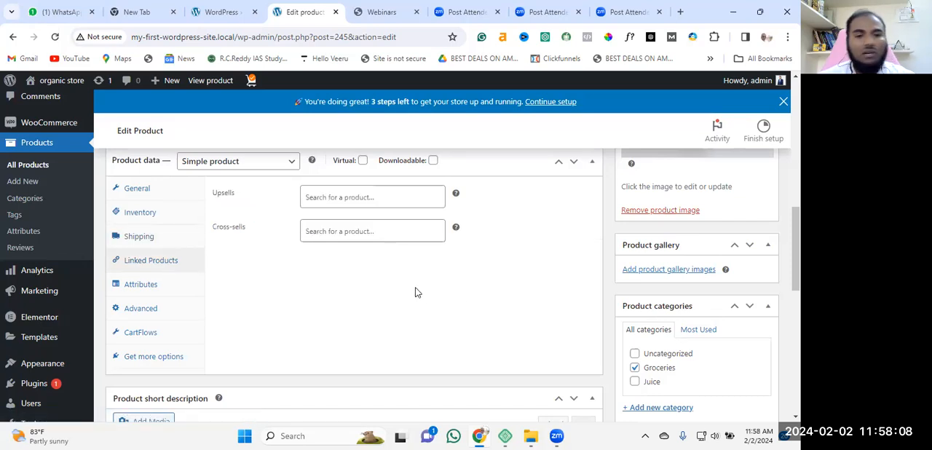
click(425, 201)
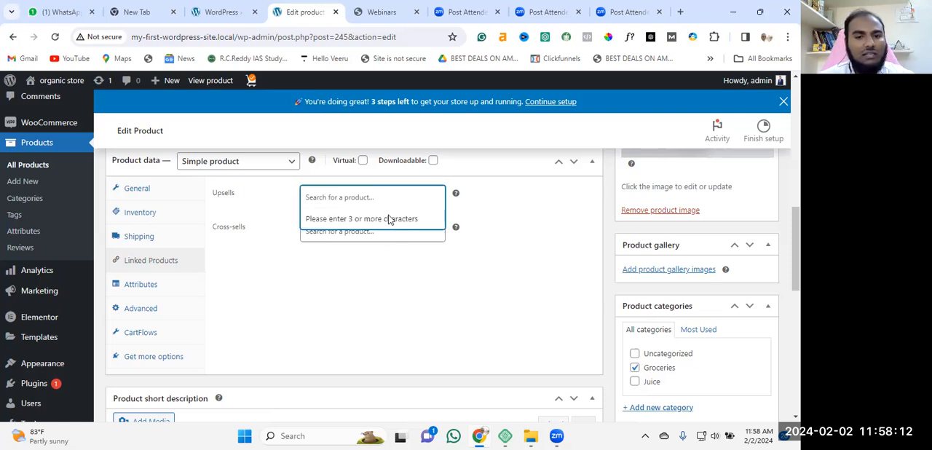
click(373, 190)
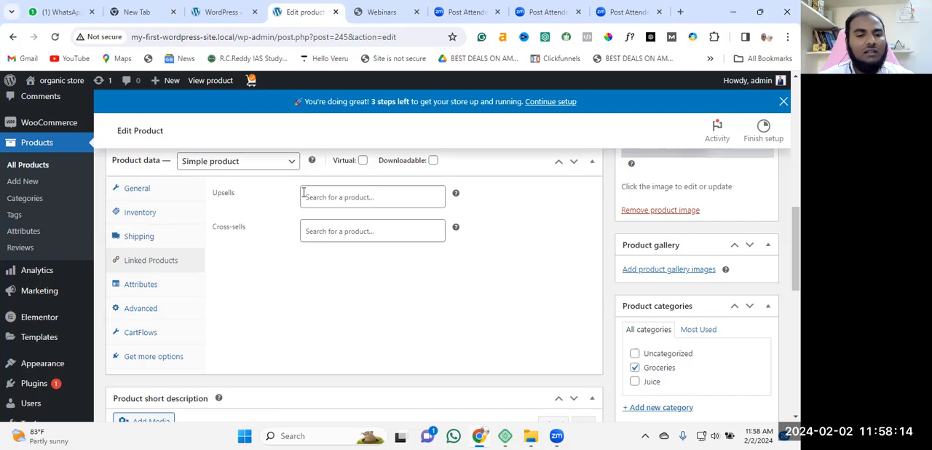
click(325, 195)
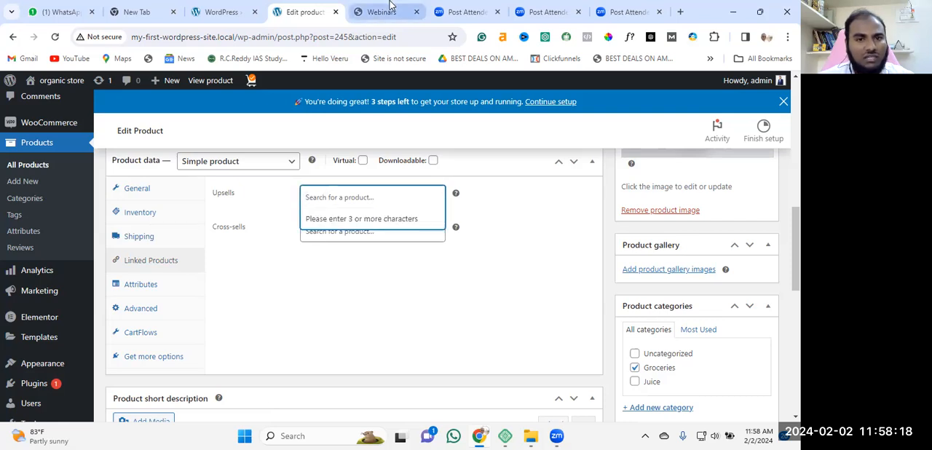
Load the storefront home page at my-first-wordpress-site.local in the WordPress error page's browser tab and look over its banner section
click(222, 12)
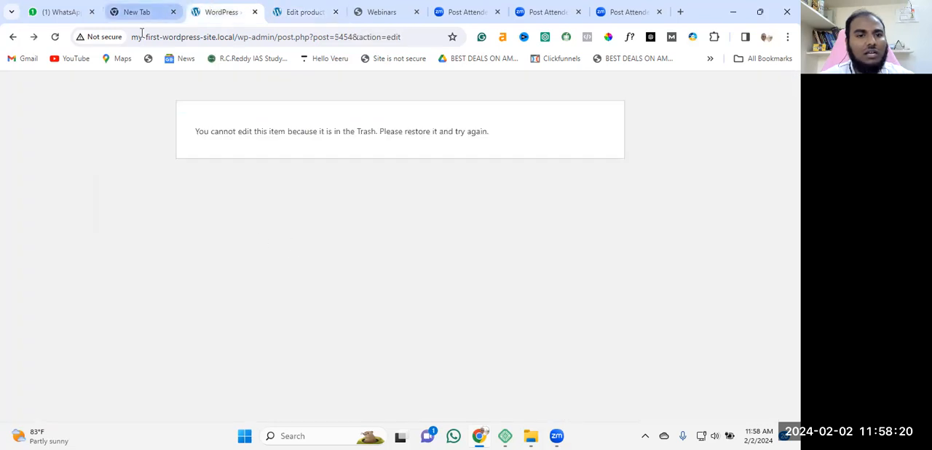
drag(237, 37, 449, 38)
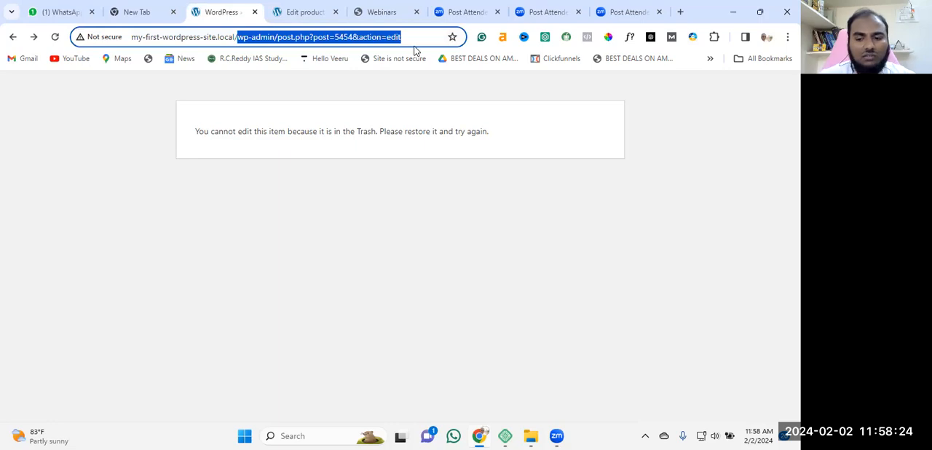
key(BackSpace)
key(Return)
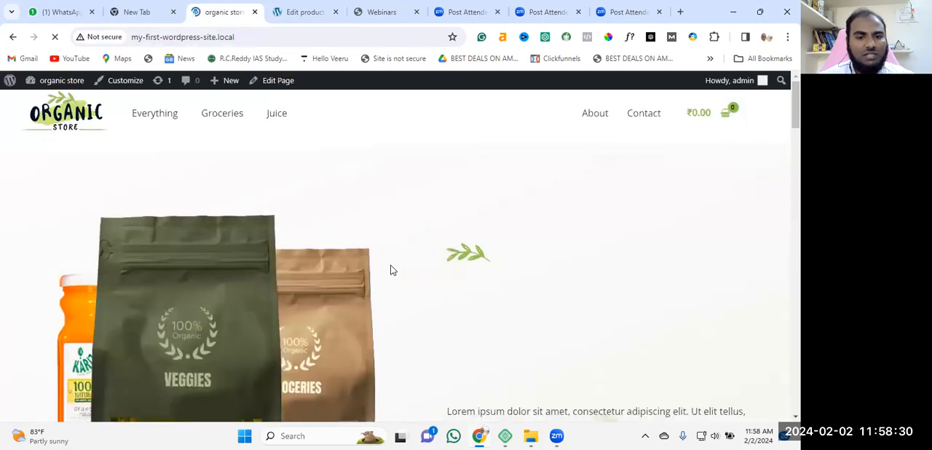
scroll(386, 269, down, 5)
scroll(373, 270, up, 2)
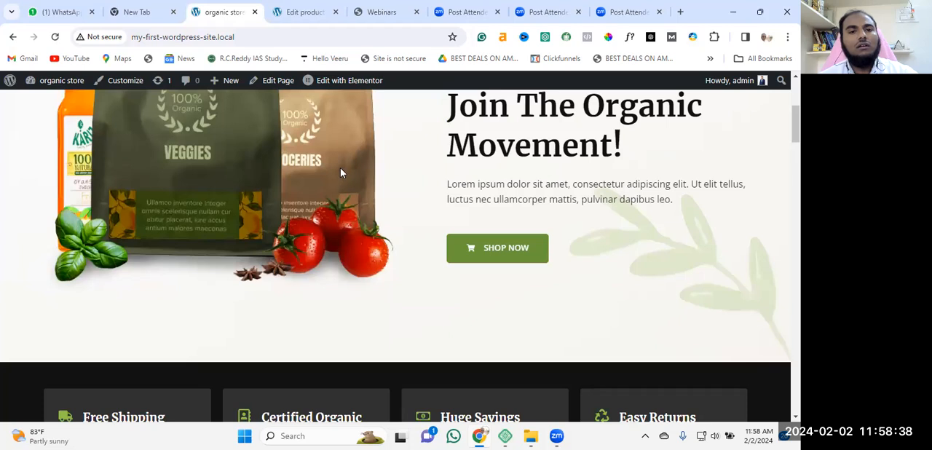
Return to the product editor and examine the product's attributes, advanced and CartFlows settings
click(316, 9)
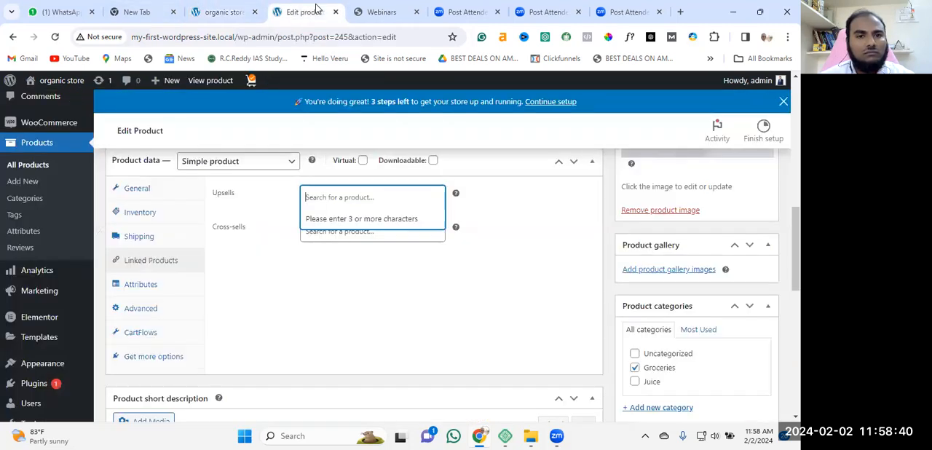
click(263, 308)
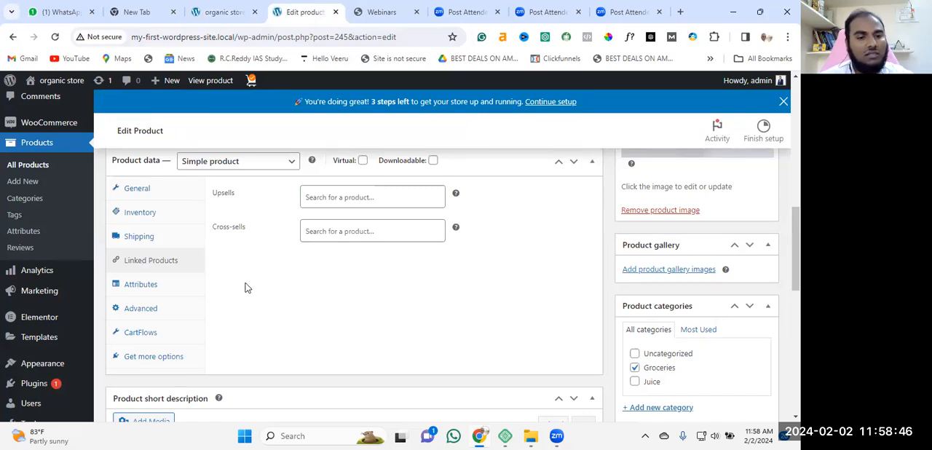
click(139, 285)
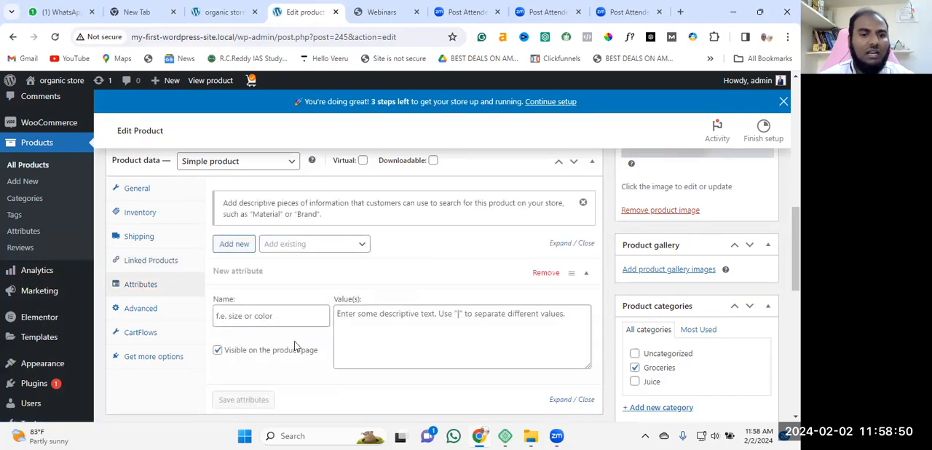
scroll(394, 266, down, 1)
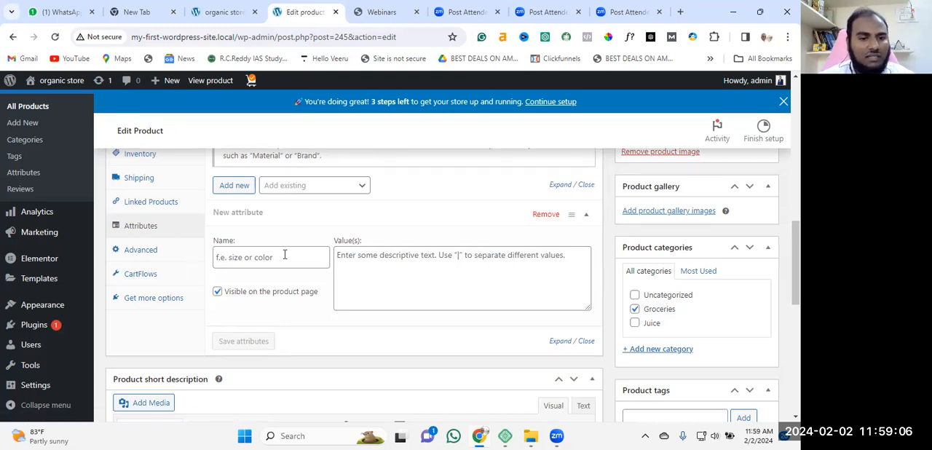
click(151, 252)
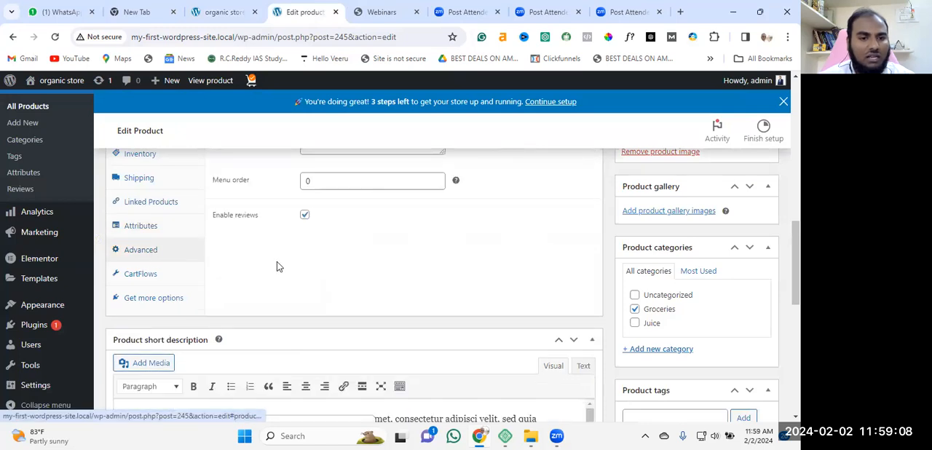
click(152, 278)
scroll(305, 266, up, 3)
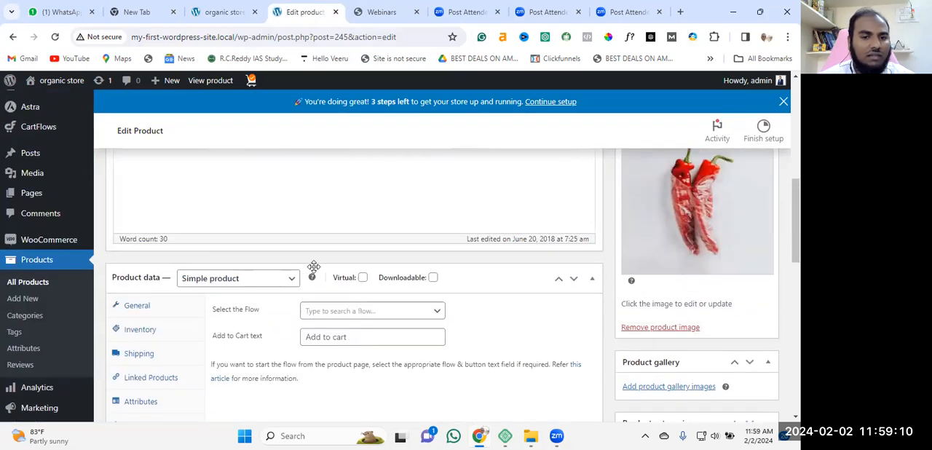
scroll(313, 393, down, 1)
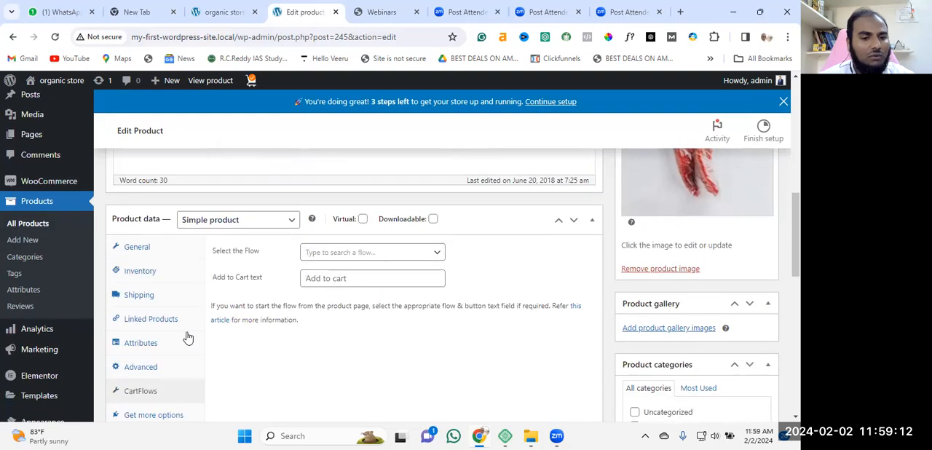
scroll(231, 381, down, 1)
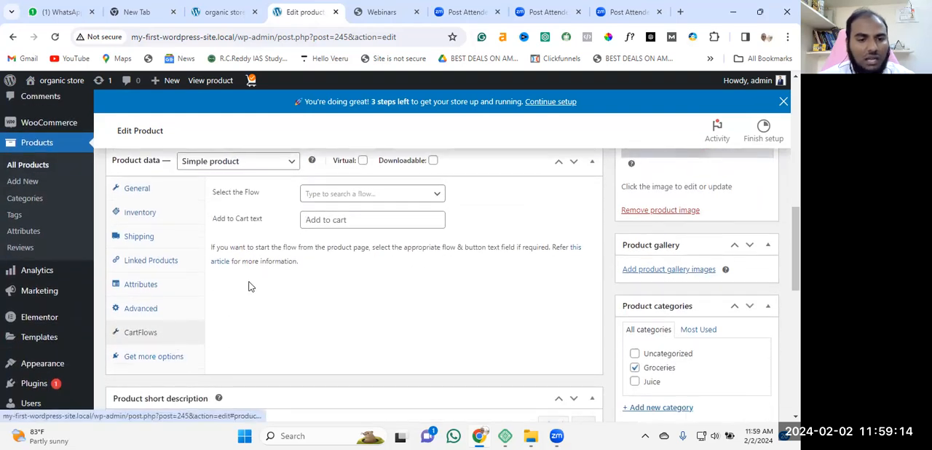
Review the product's general price fields, along with its title, description and image
click(138, 189)
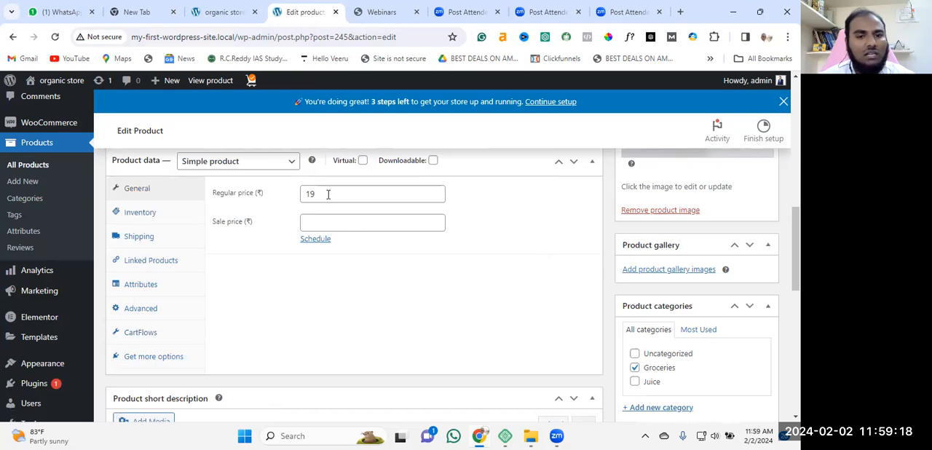
scroll(225, 232, up, 5)
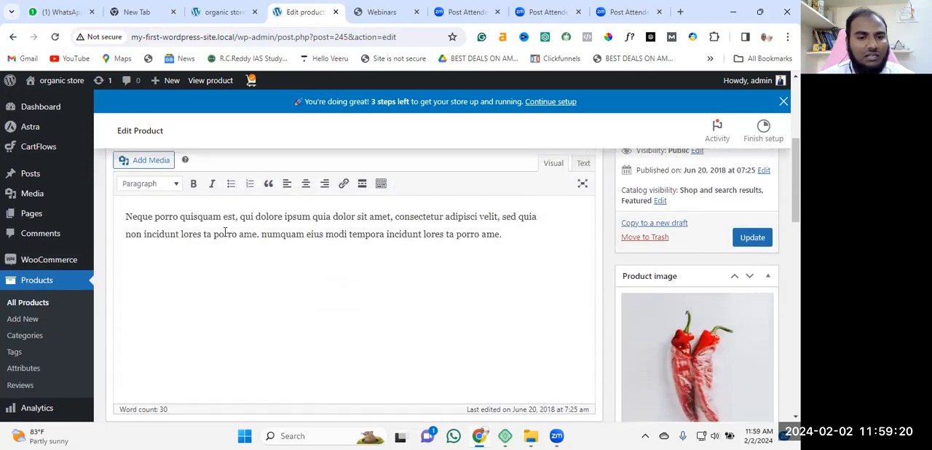
scroll(323, 259, down, 1)
scroll(322, 250, up, 4)
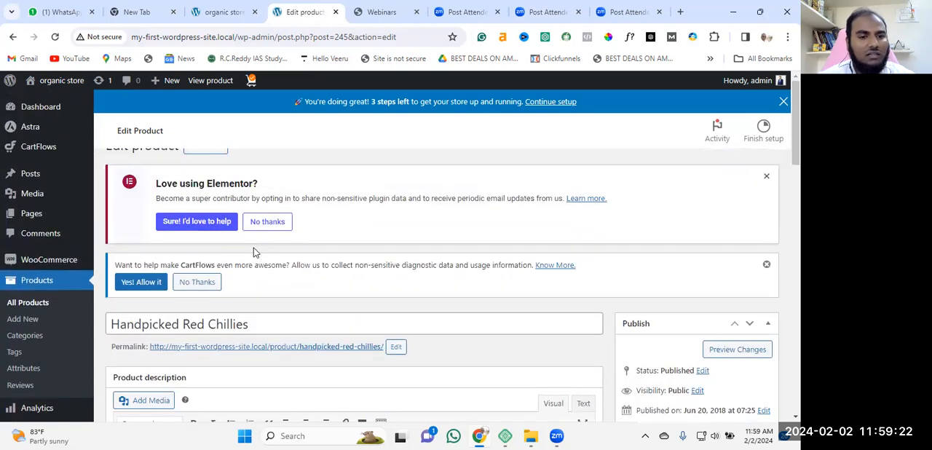
scroll(253, 248, down, 3)
scroll(187, 211, down, 2)
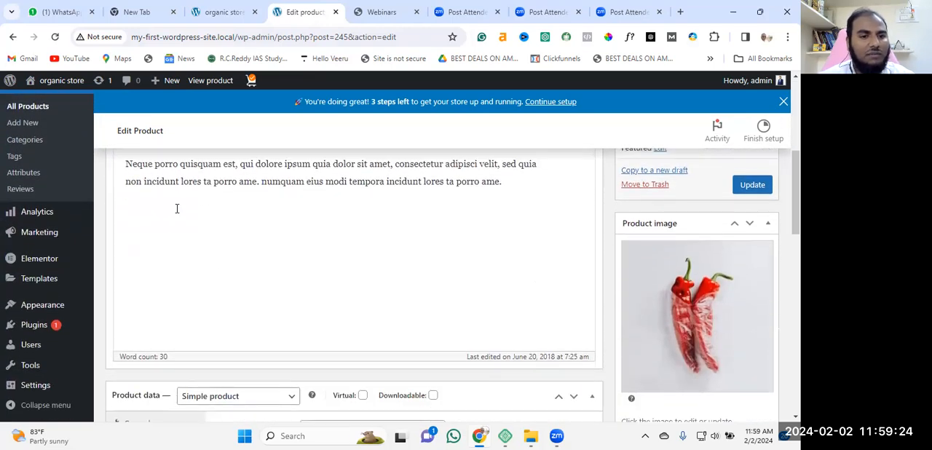
scroll(241, 224, up, 2)
scroll(270, 235, down, 3)
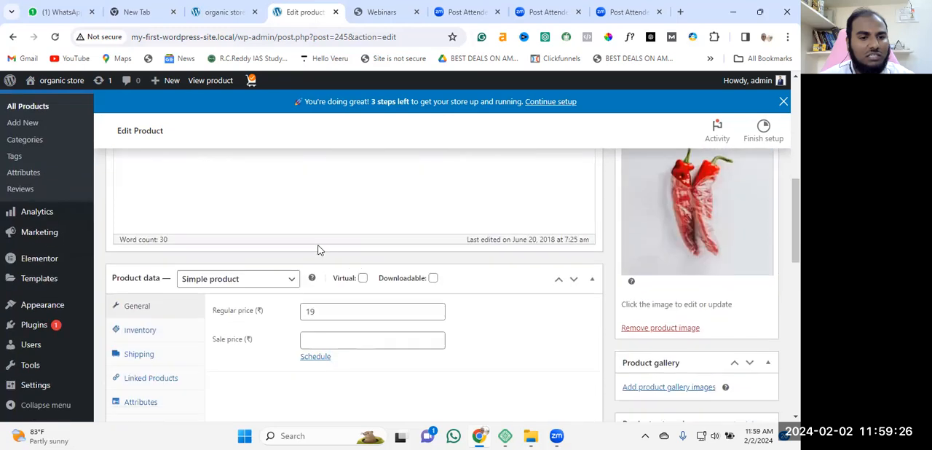
Examine the product types available for the product data, without changing the selected type
scroll(318, 250, down, 3)
scroll(279, 233, up, 2)
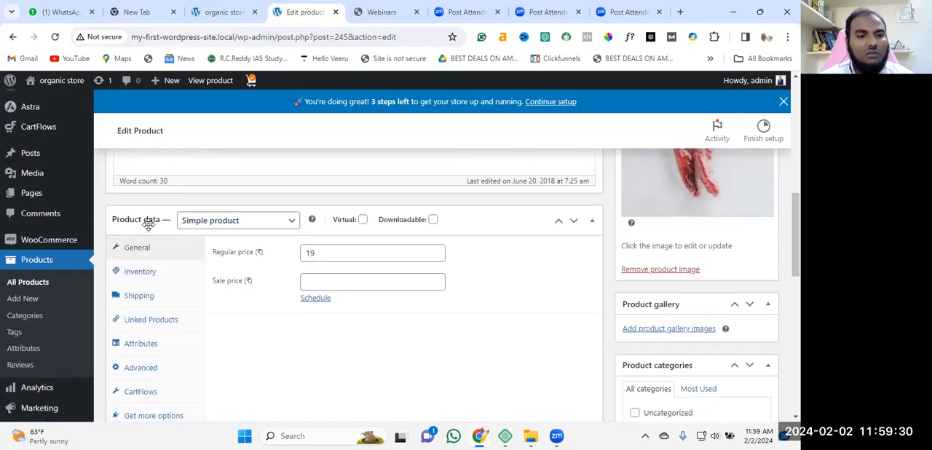
click(289, 220)
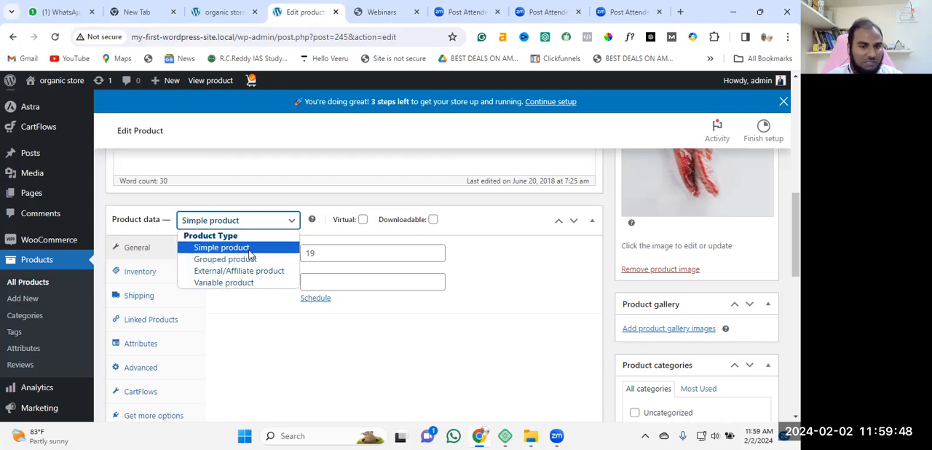
click(280, 357)
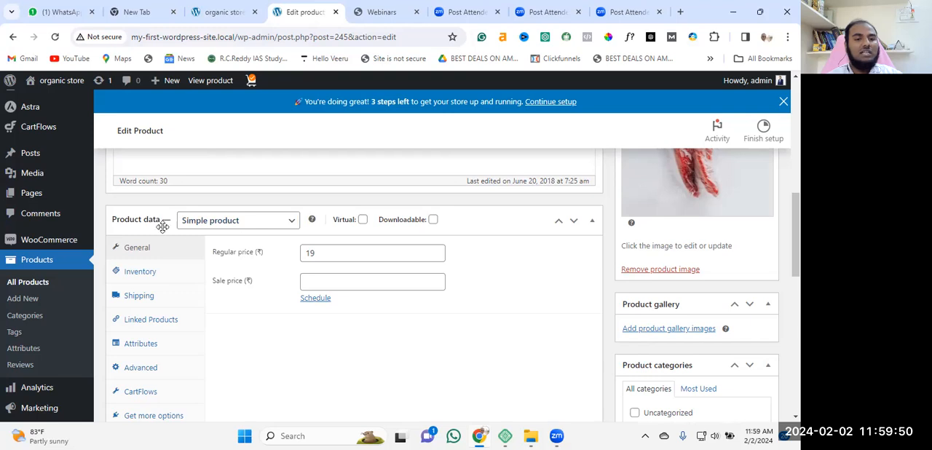